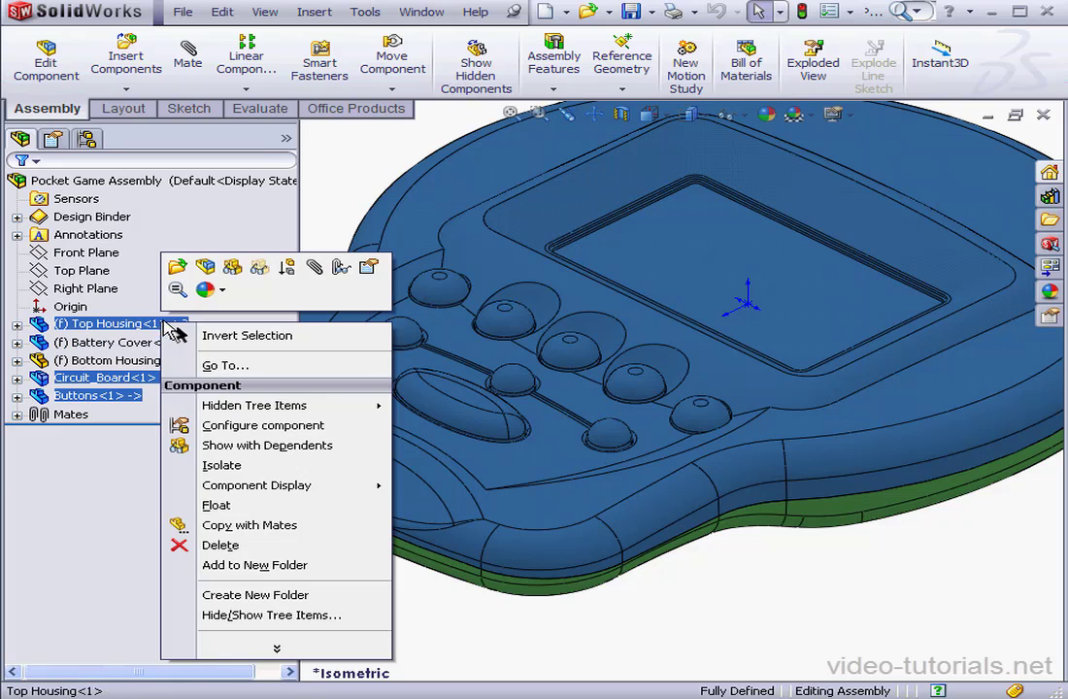
Step: Hide all components except the bottom housing and start editing that part in the context of the assembly
click(233, 273)
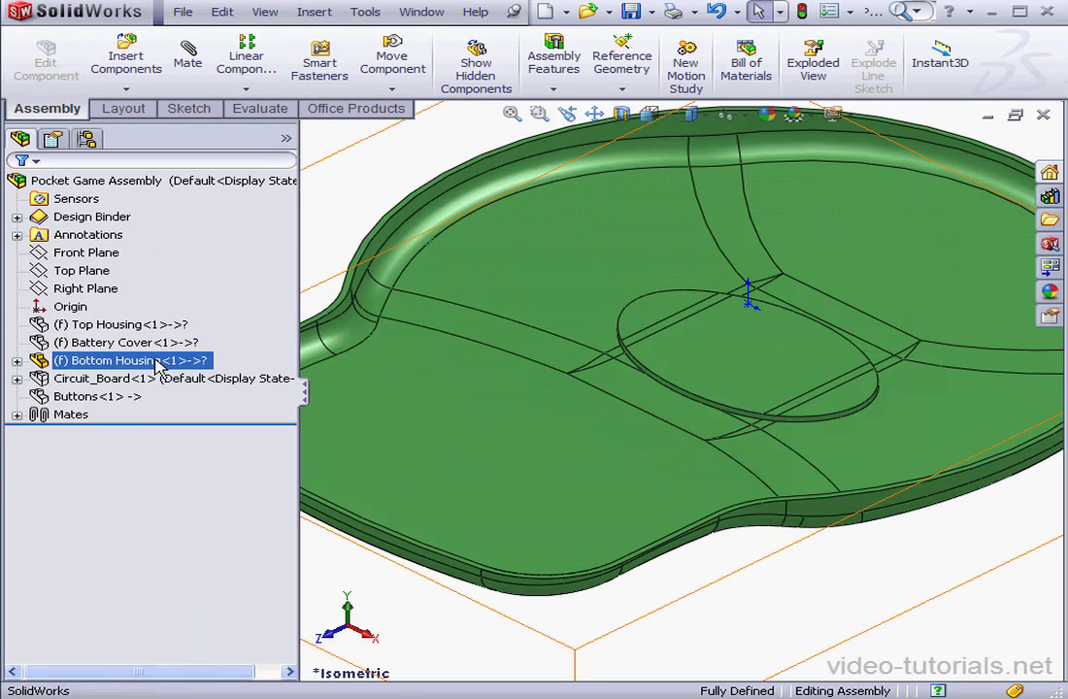
right_click(158, 360)
click(200, 305)
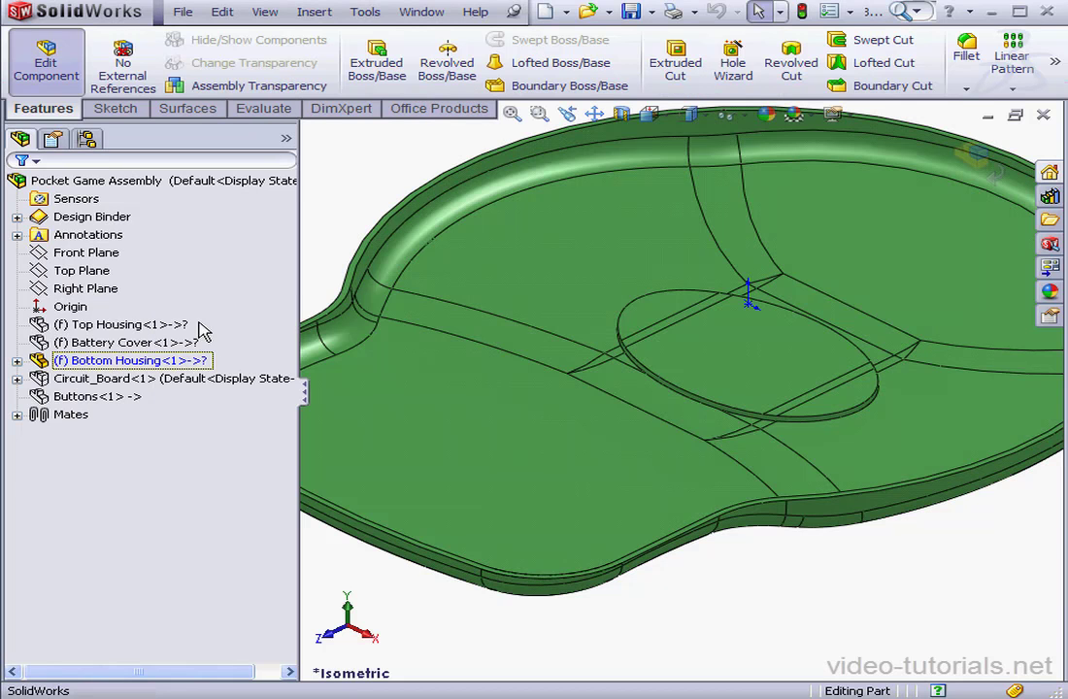
Step: Sketch a circle about 18.4 mm in diameter, centred on the origin, on the central recessed face of the bottom housing
right_click(712, 351)
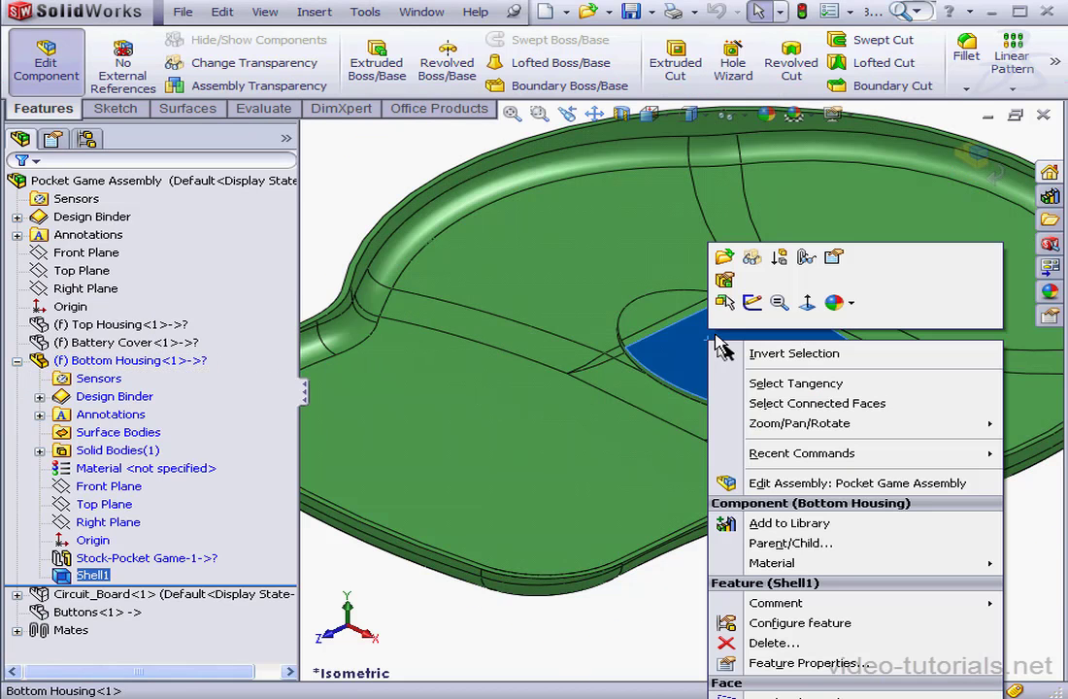
click(752, 303)
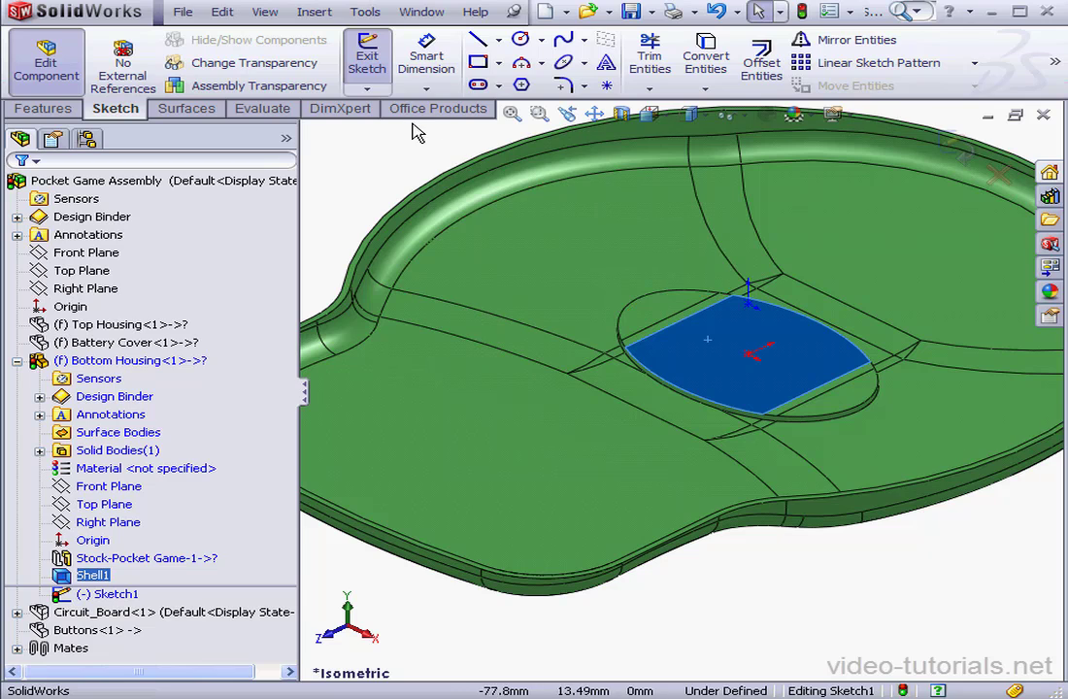
click(522, 43)
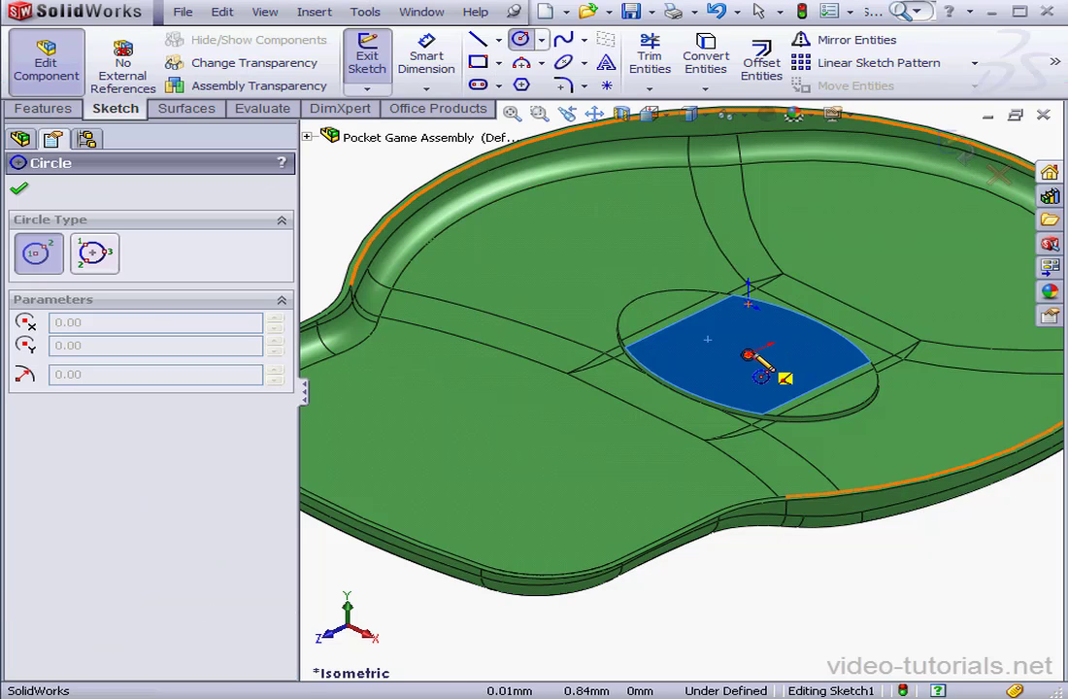
click(749, 353)
click(797, 379)
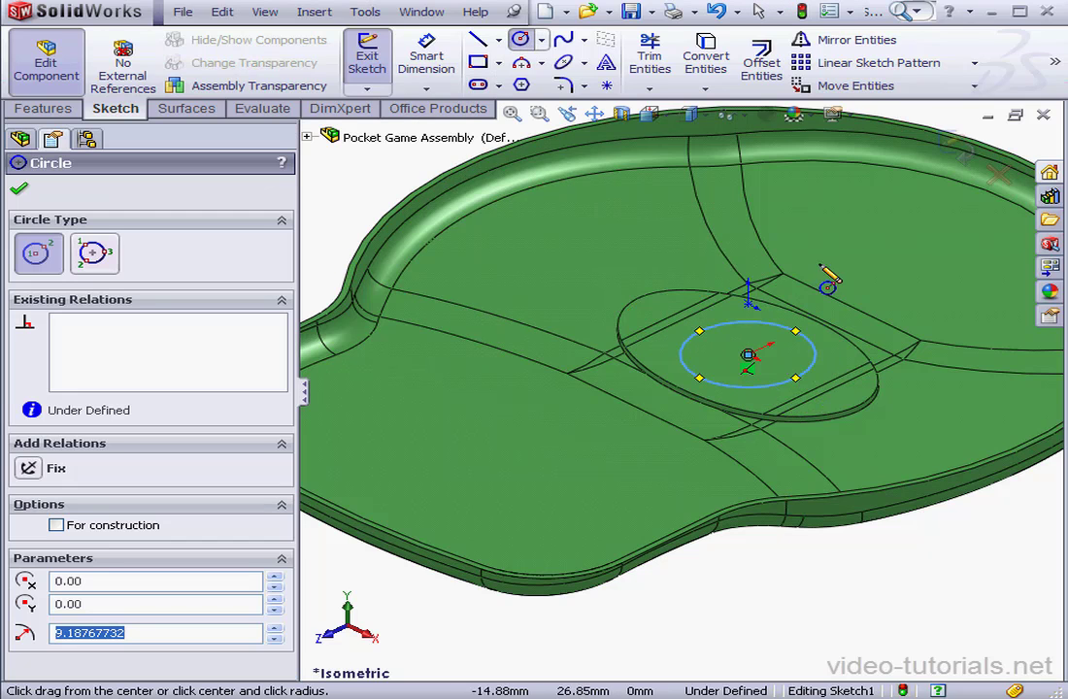
Step: Dimension the circle's diameter as 21 mm and finish the sketch
click(432, 60)
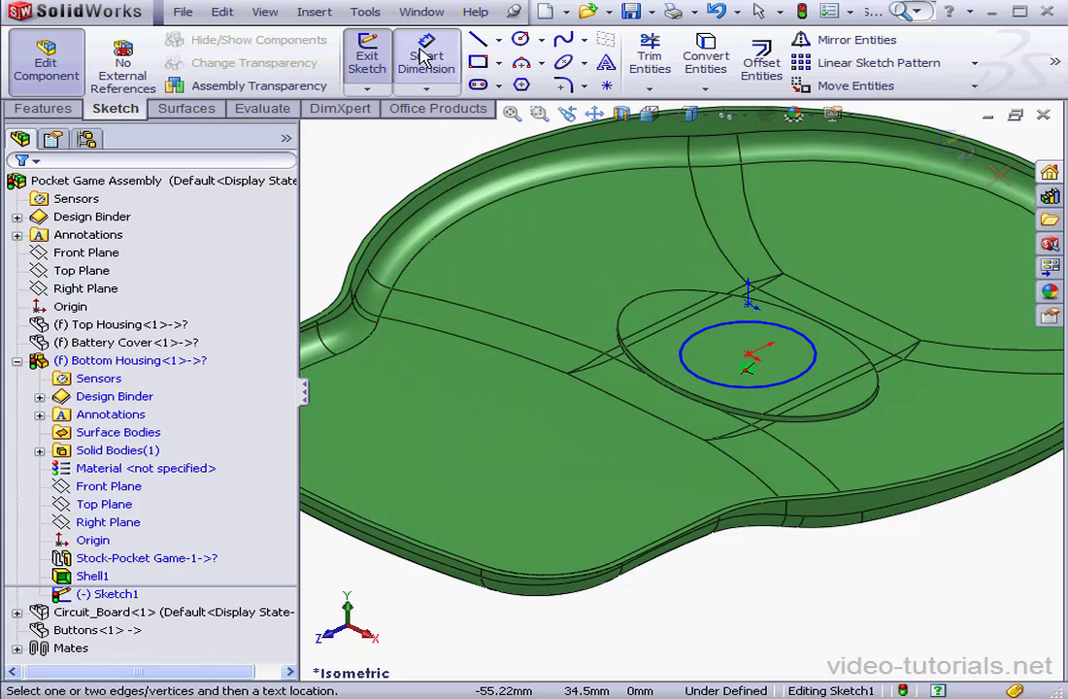
click(815, 367)
click(946, 318)
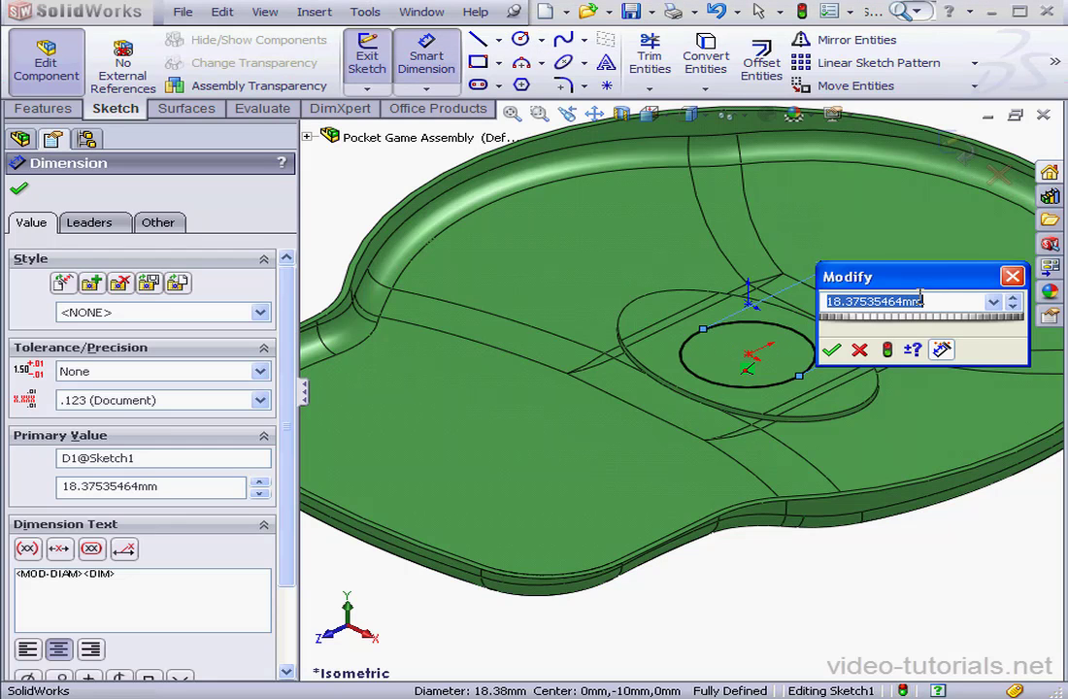
click(832, 351)
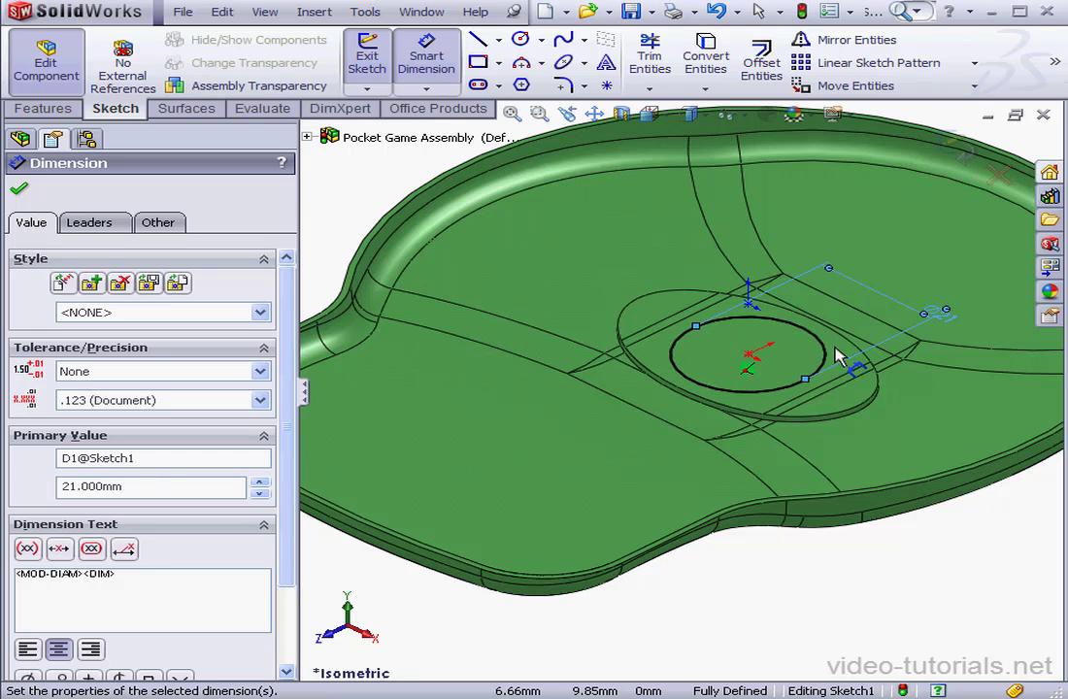
click(962, 151)
Step: Cut the circle sketch through the bottom housing with an Extruded Cut set to Through All
click(76, 109)
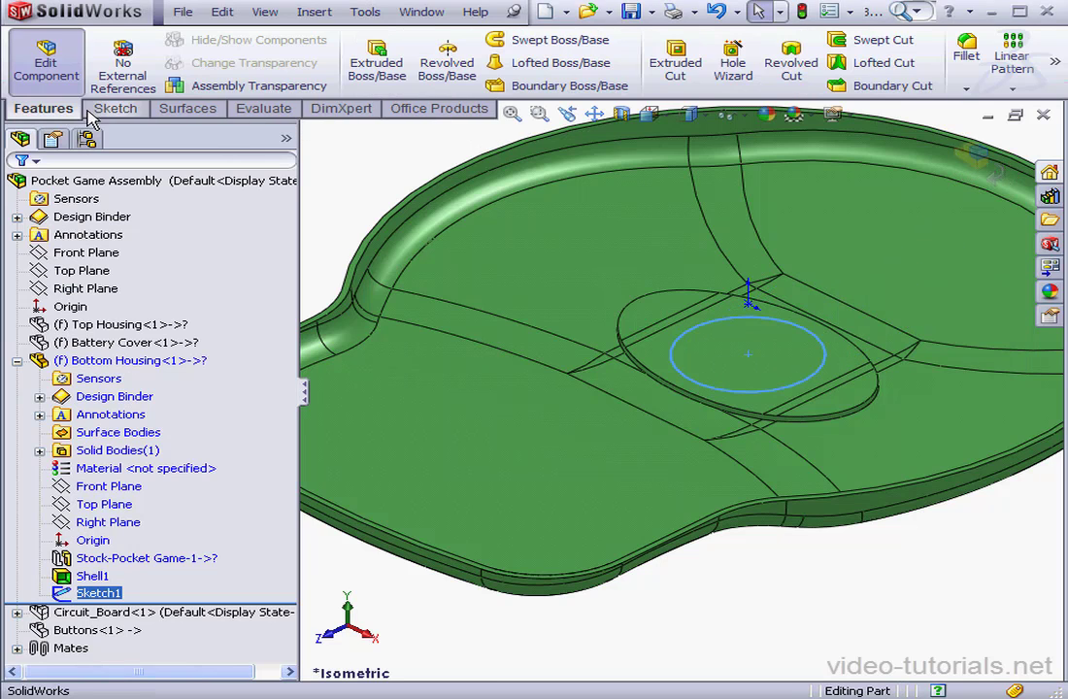
click(676, 58)
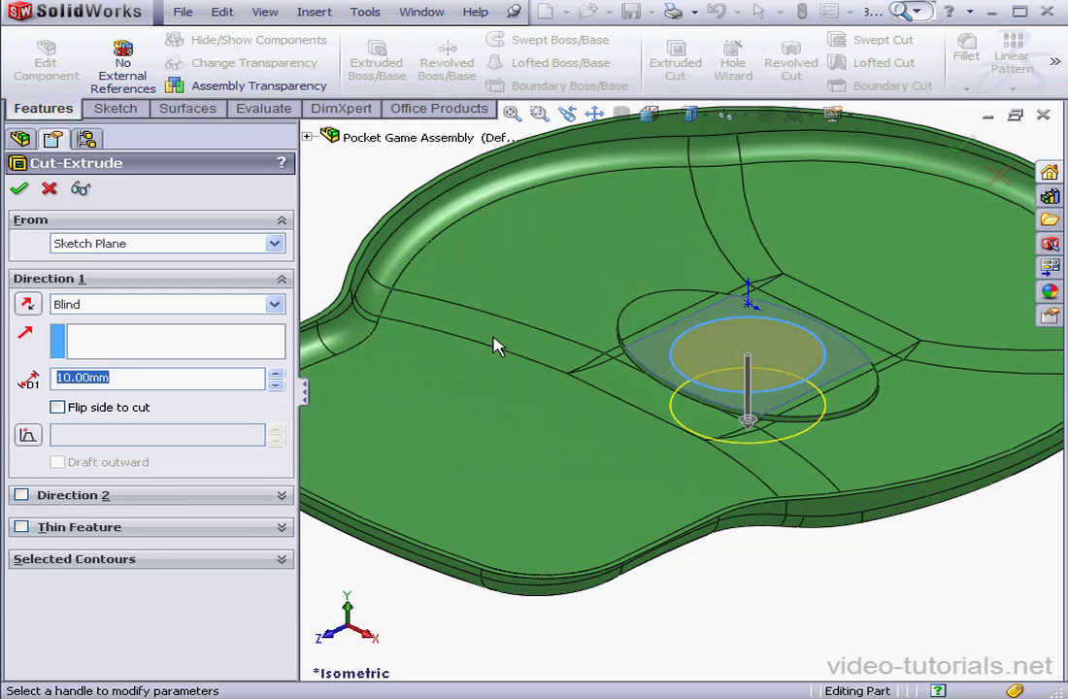
click(280, 304)
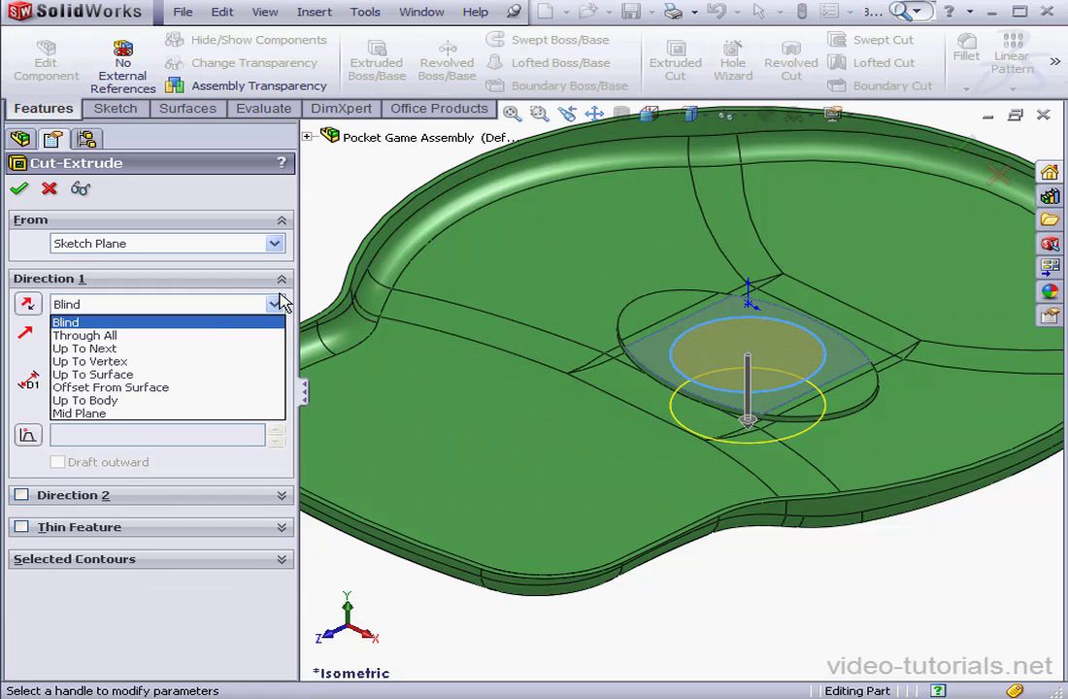
click(191, 334)
click(18, 189)
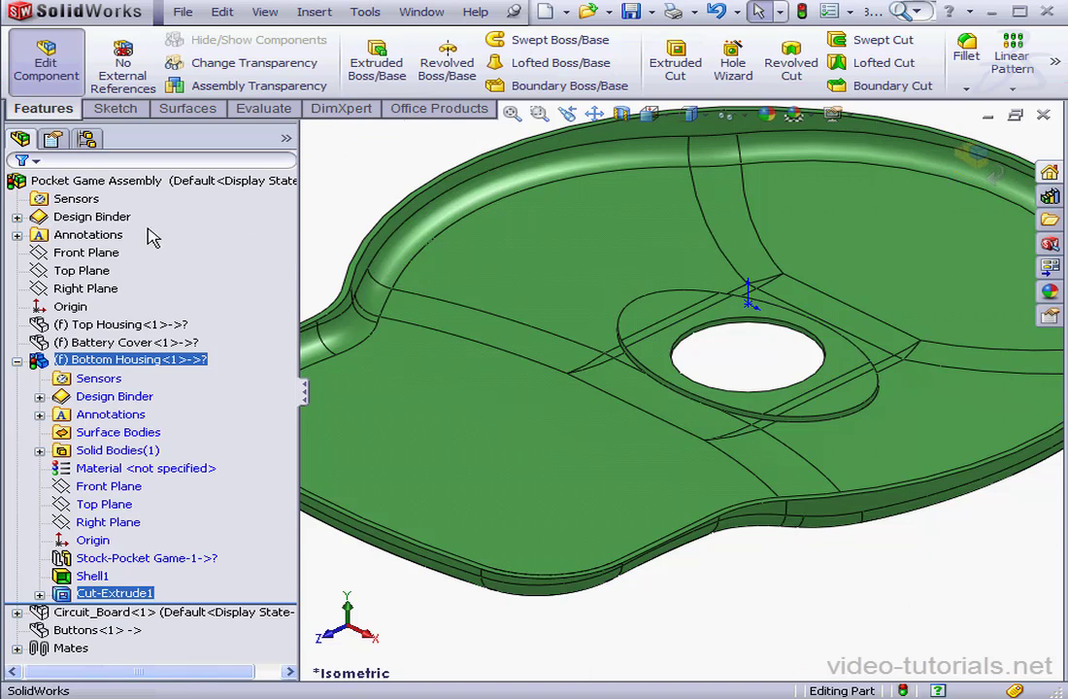
Step: Start a sketch on the face around the hole, convert the hole's circular edge into it, and finish the sketch
click(839, 358)
right_click(839, 358)
click(881, 312)
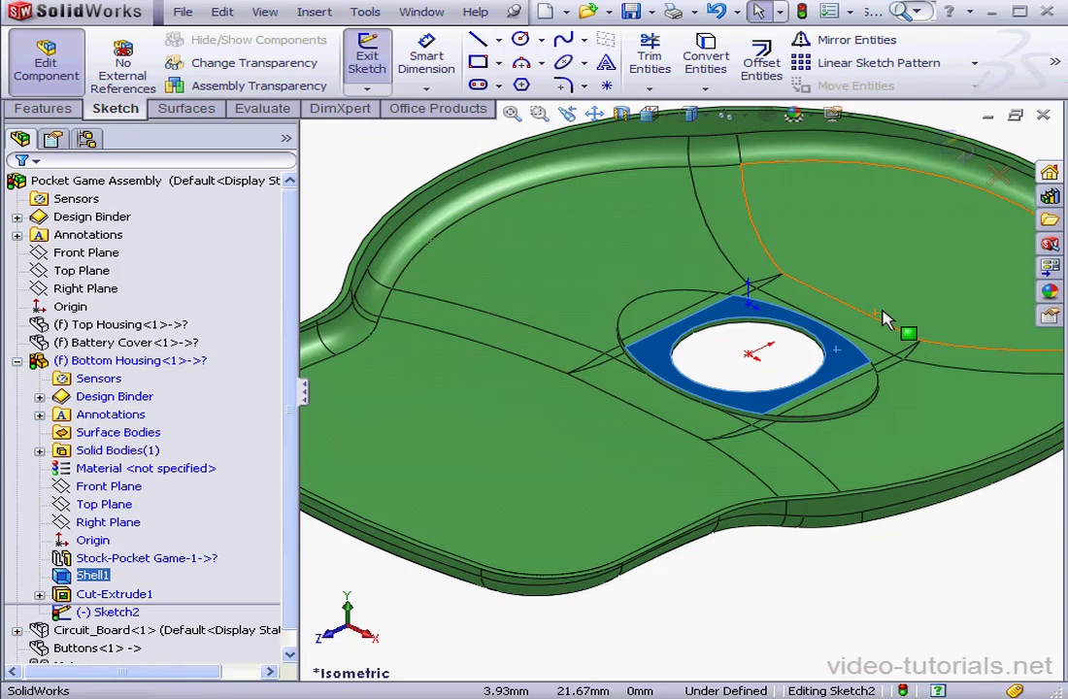
click(823, 342)
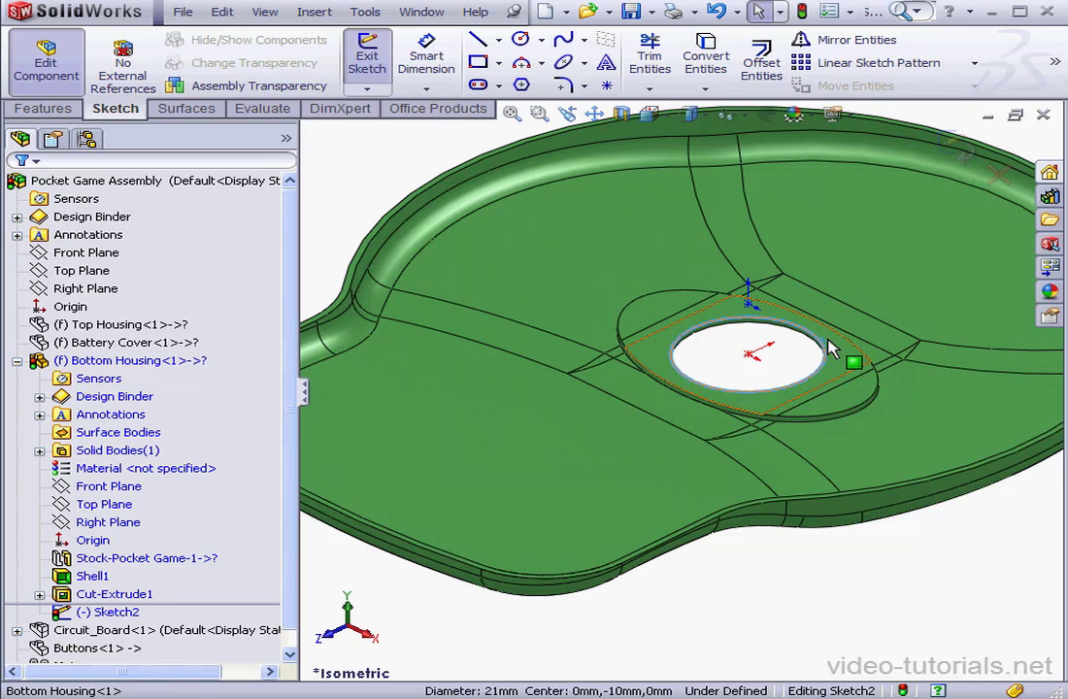
click(692, 62)
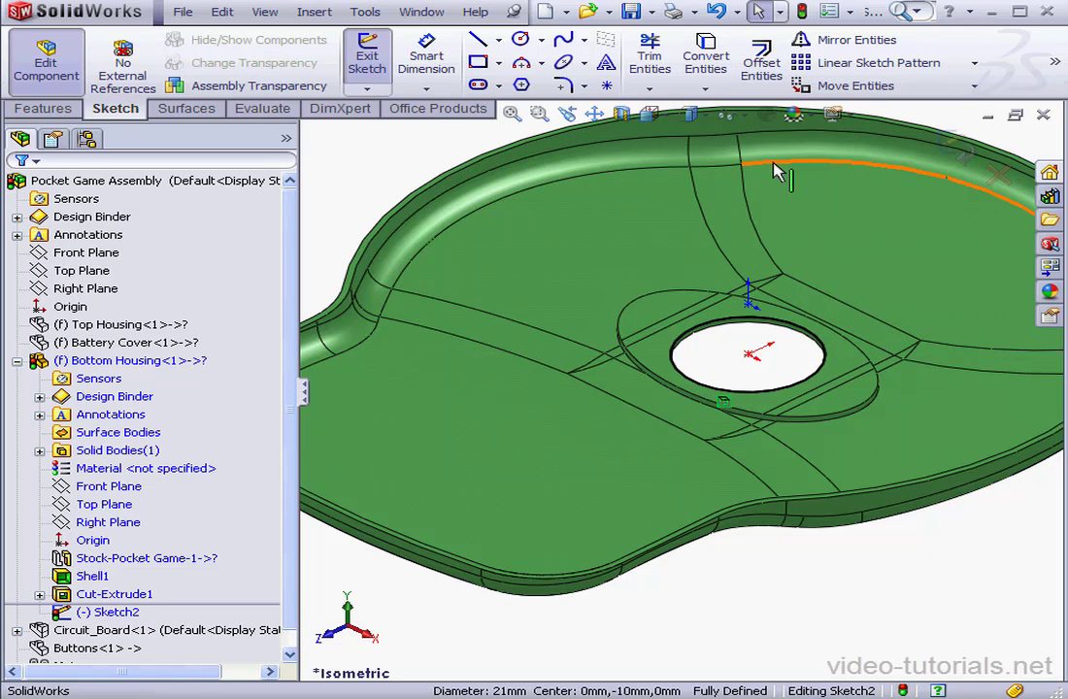
click(959, 158)
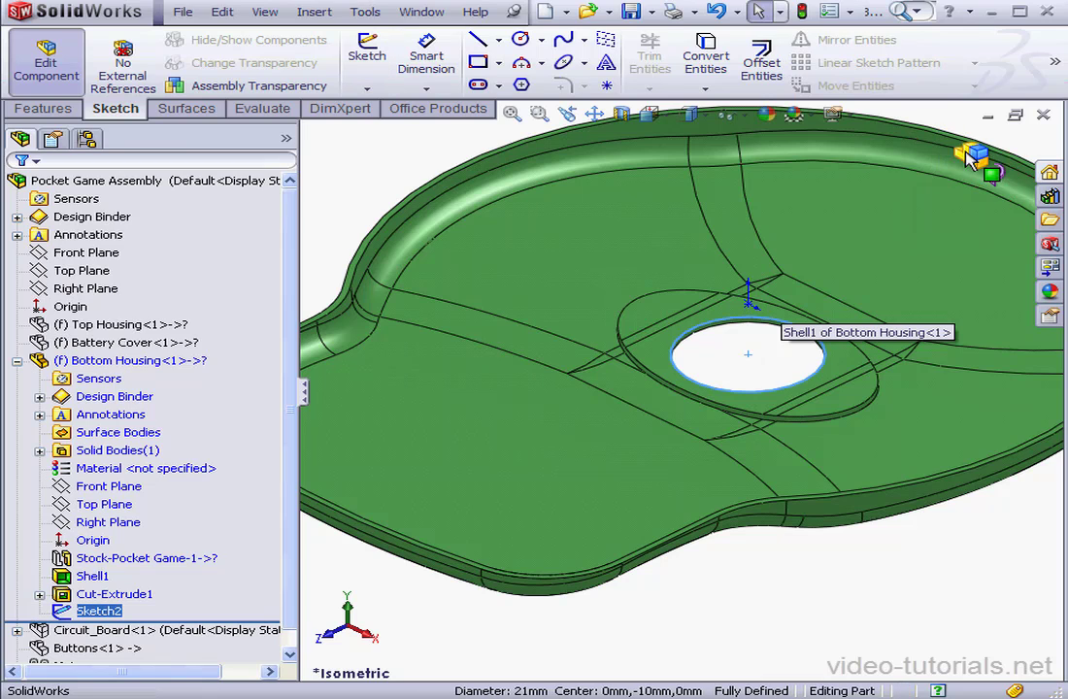
Step: Extrude the converted hole circle upward as a surface with a blind depth of 3.5 mm
click(190, 109)
click(354, 66)
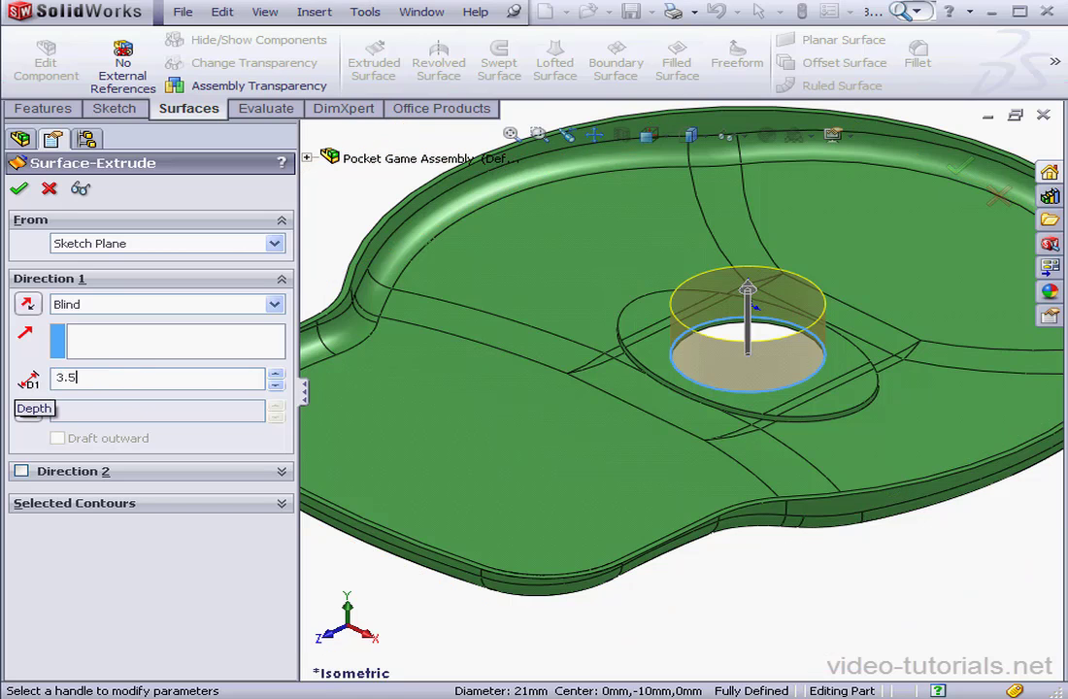
click(19, 189)
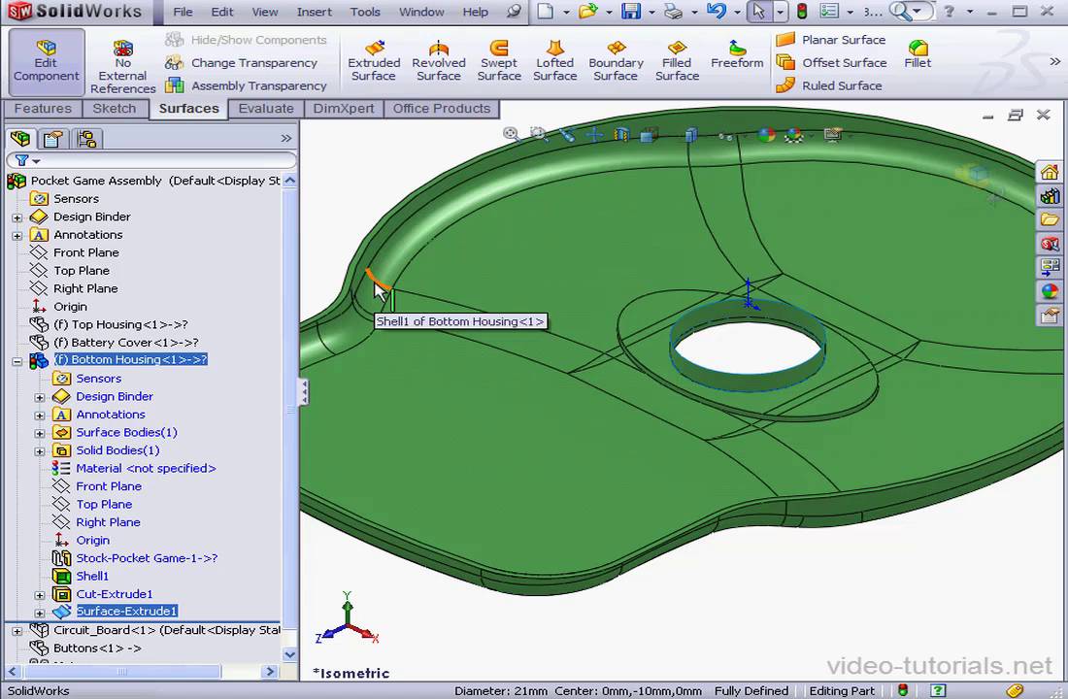
Step: Thicken the extruded surface outward by 1.5 mm, merging the result with the housing
click(315, 12)
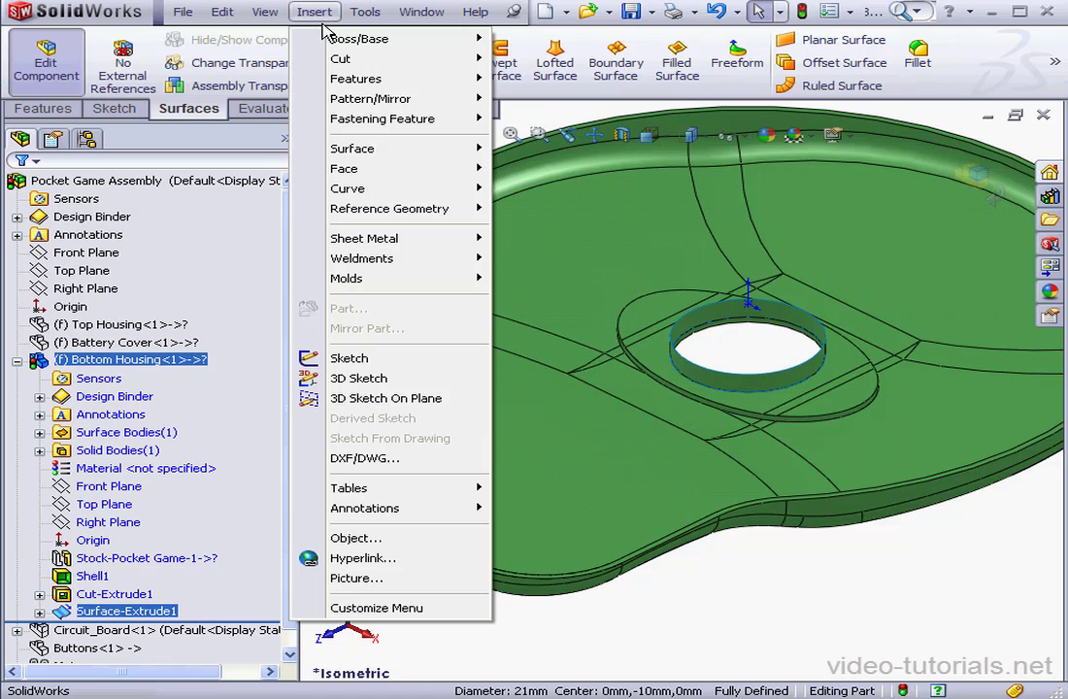
mouse_move(342, 46)
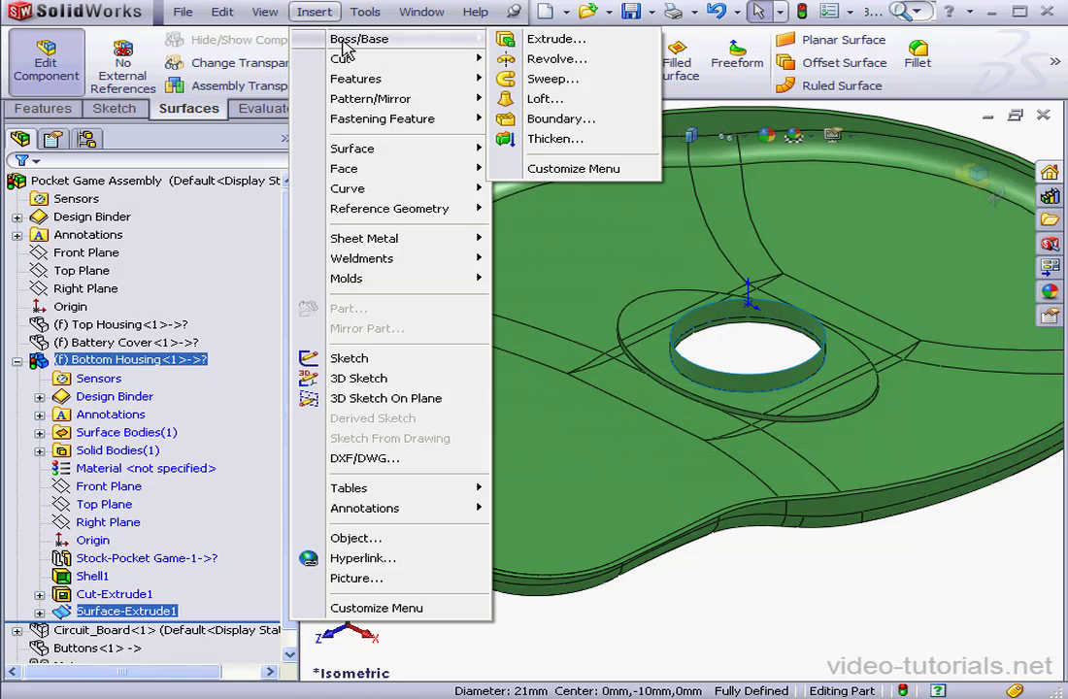
click(580, 145)
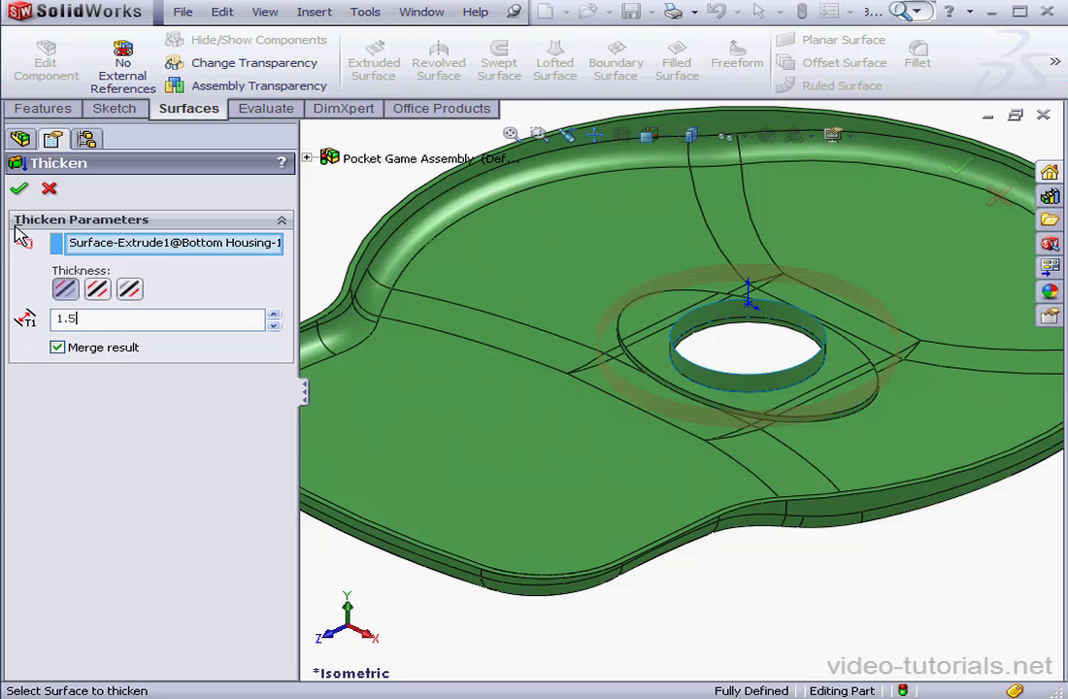
click(18, 189)
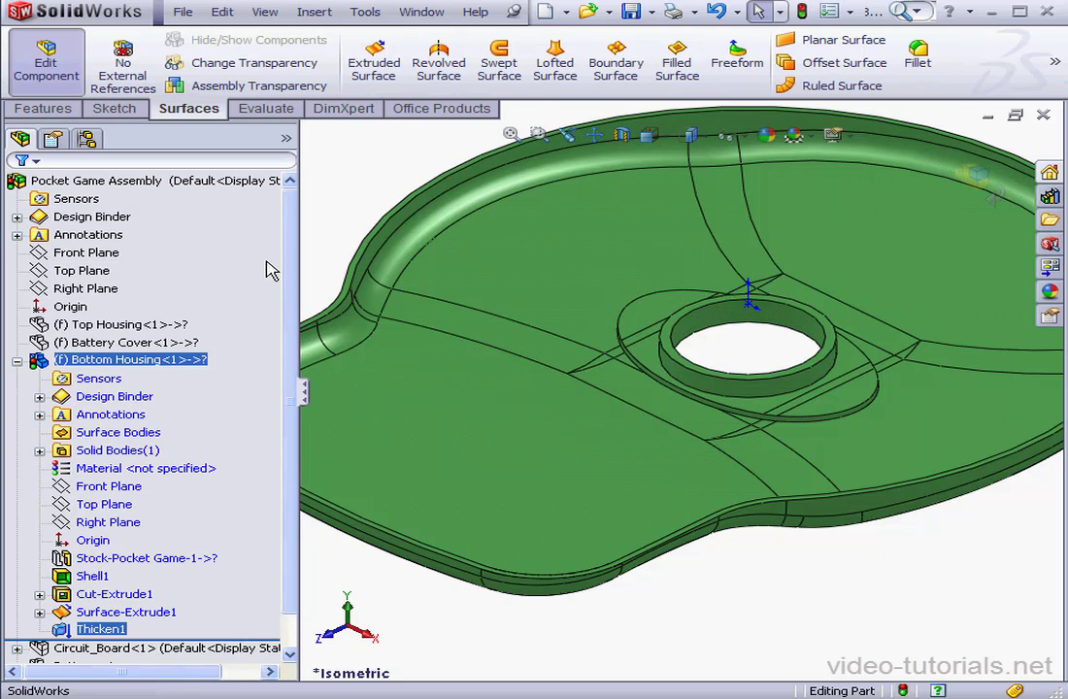
Step: Start a sketch on the top face of the ring, convert its outer edge into it, and finish the sketch
scroll(825, 348, down, 3)
right_click(816, 351)
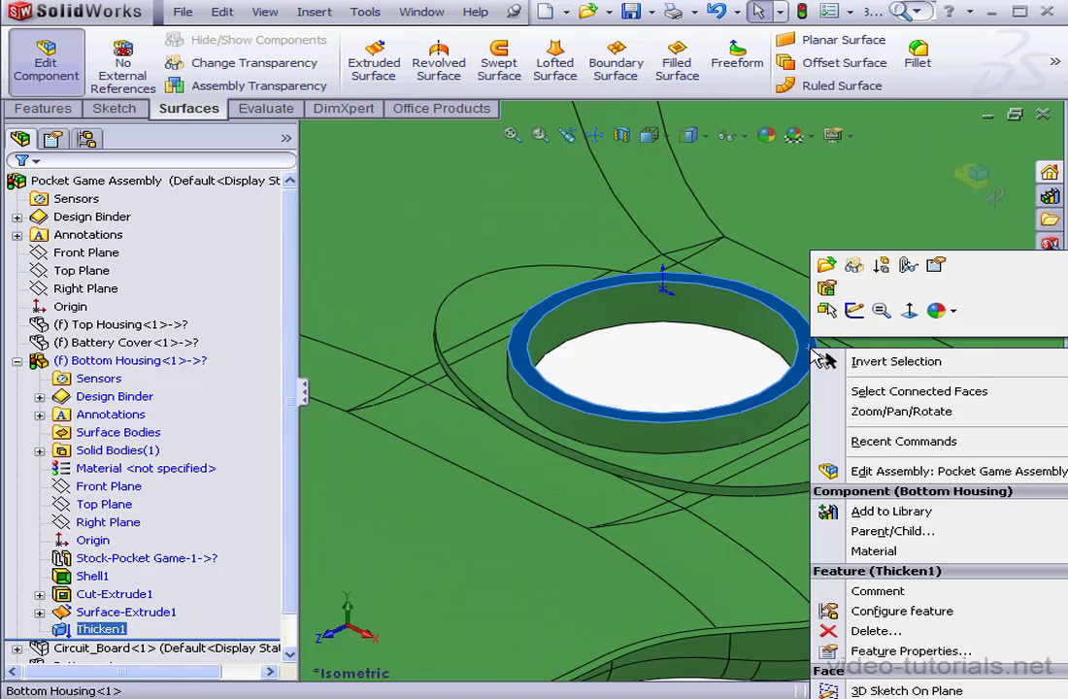
click(854, 311)
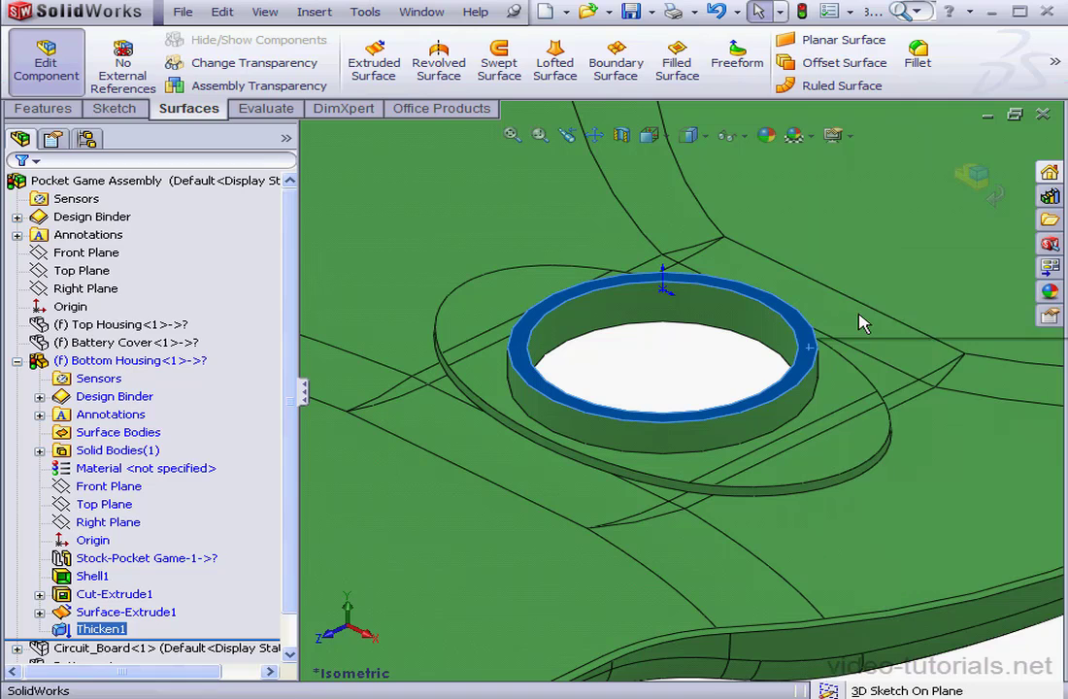
click(820, 363)
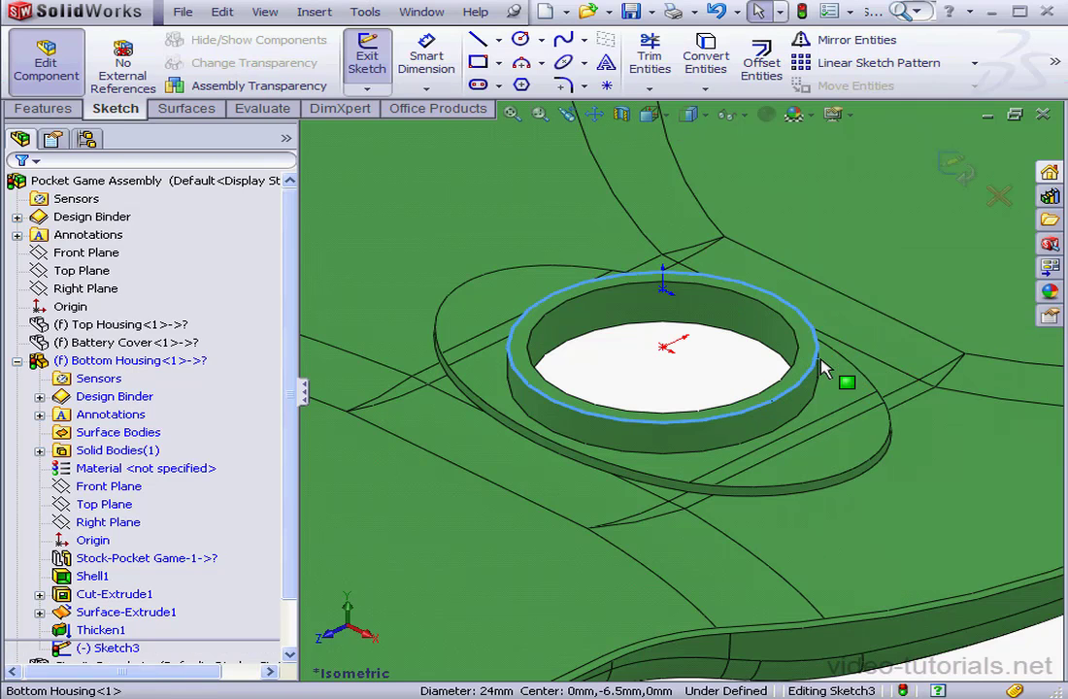
click(698, 87)
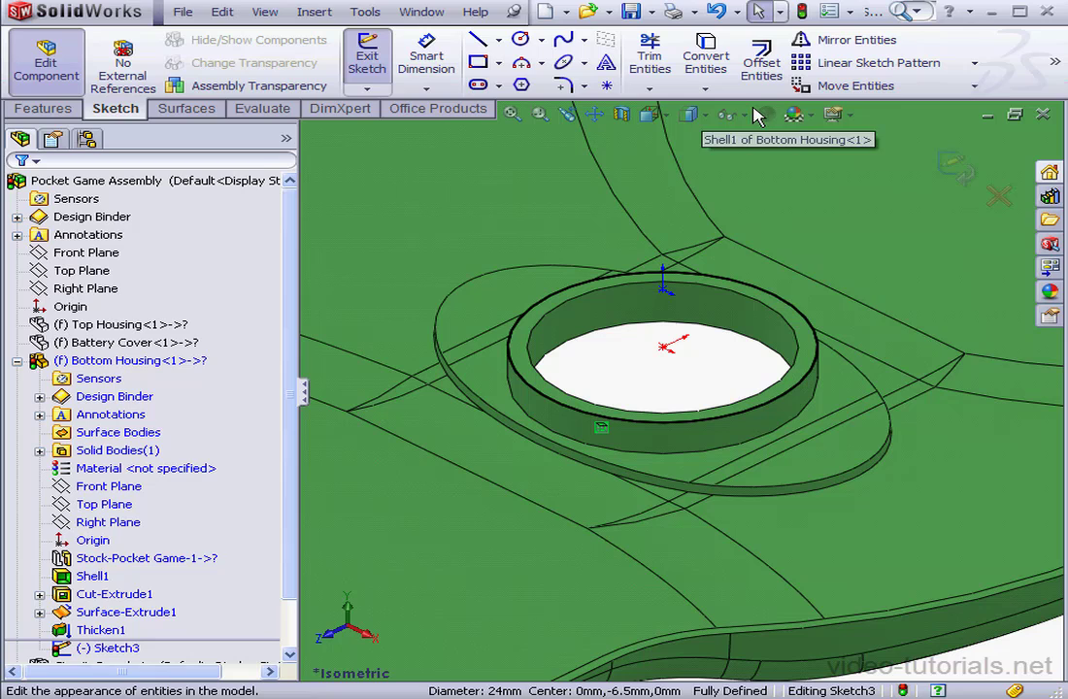
click(955, 169)
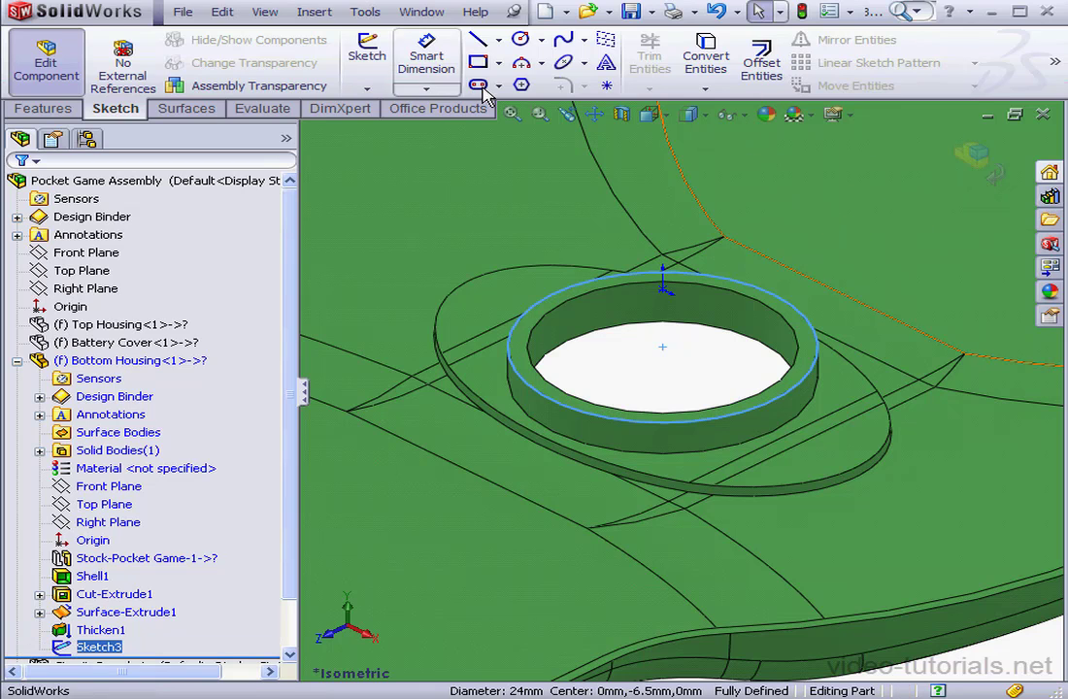
Step: Extrude the ring's converted outer edge upward from its top face as a blind surface
click(213, 108)
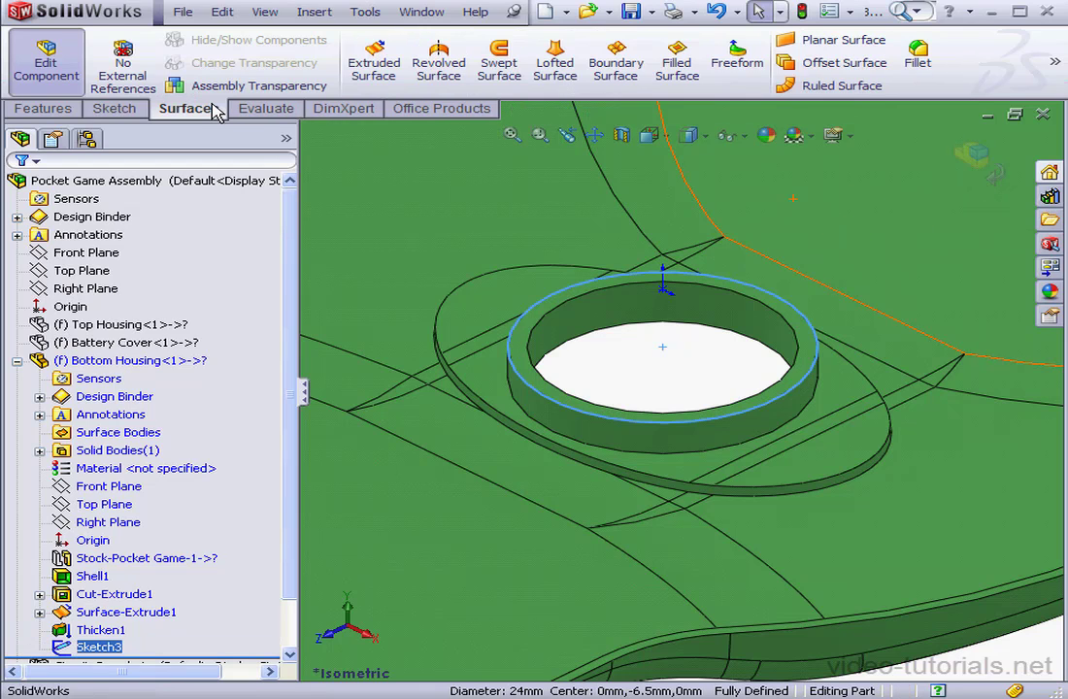
click(373, 68)
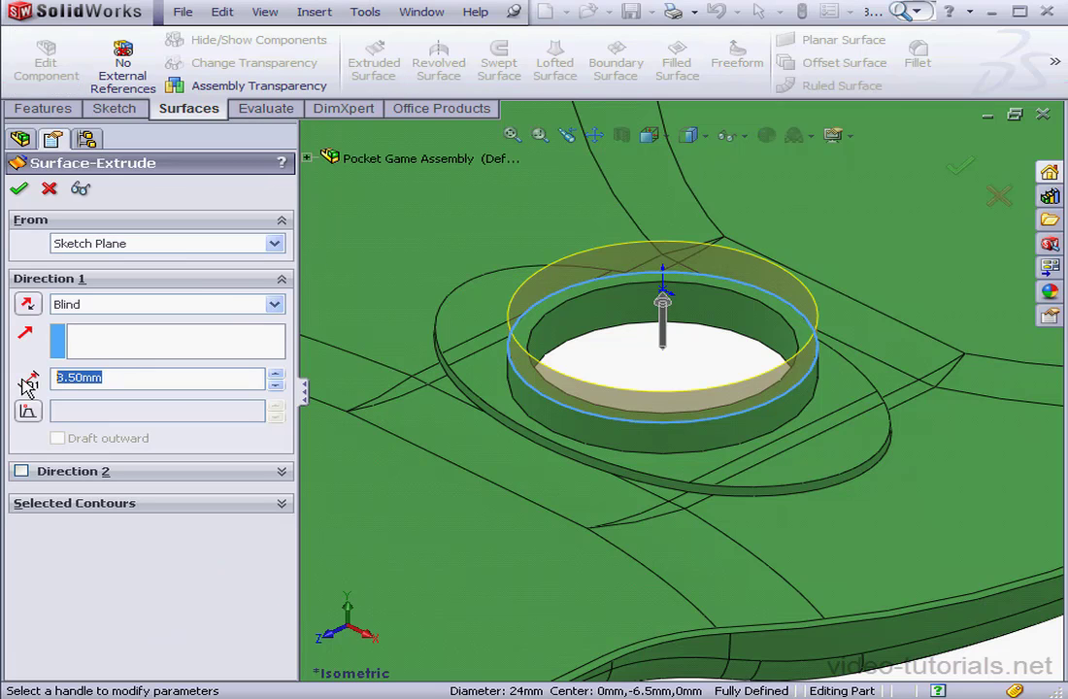
click(19, 191)
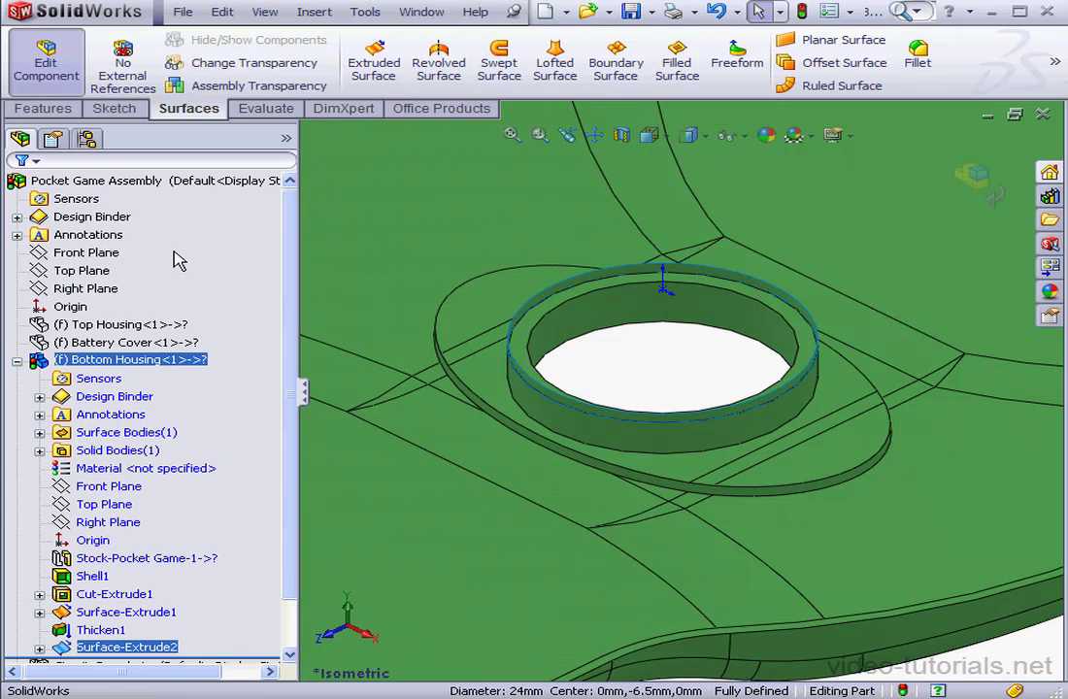
Step: Thicken the newly extruded ring surface inward by 5 mm, merging the result with the housing
click(313, 12)
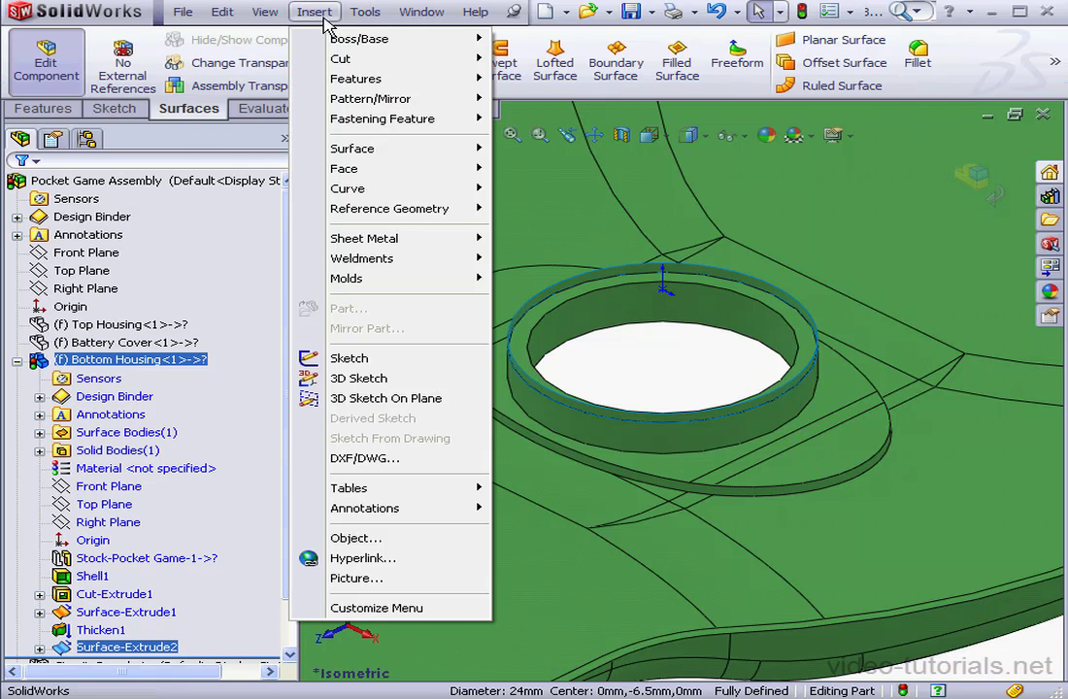
mouse_move(456, 39)
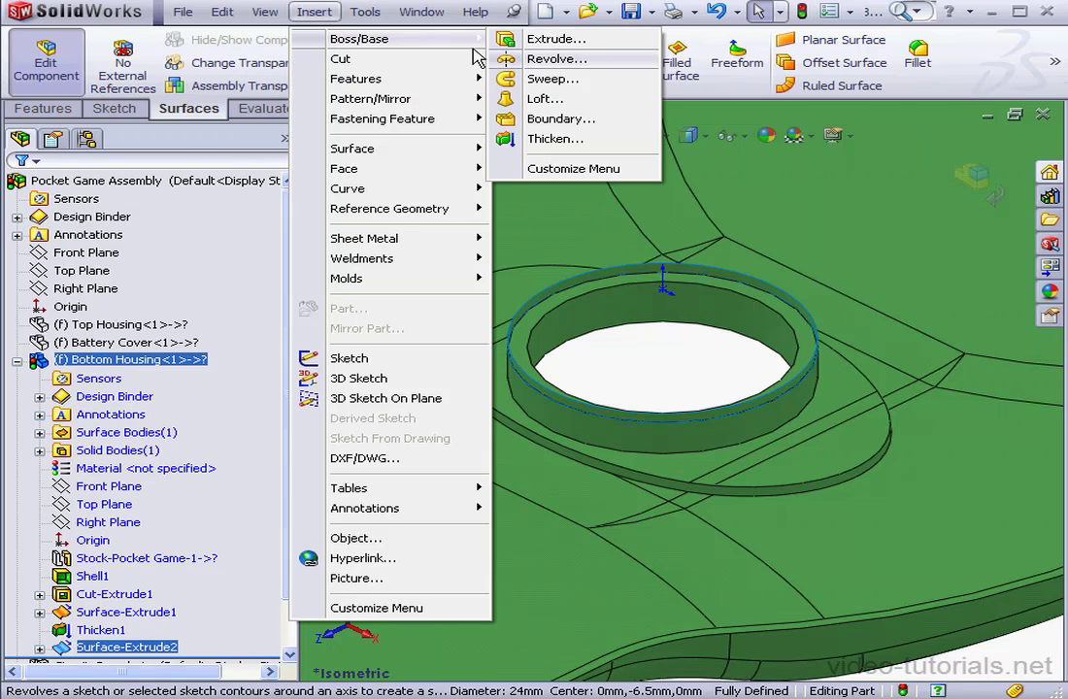
click(558, 140)
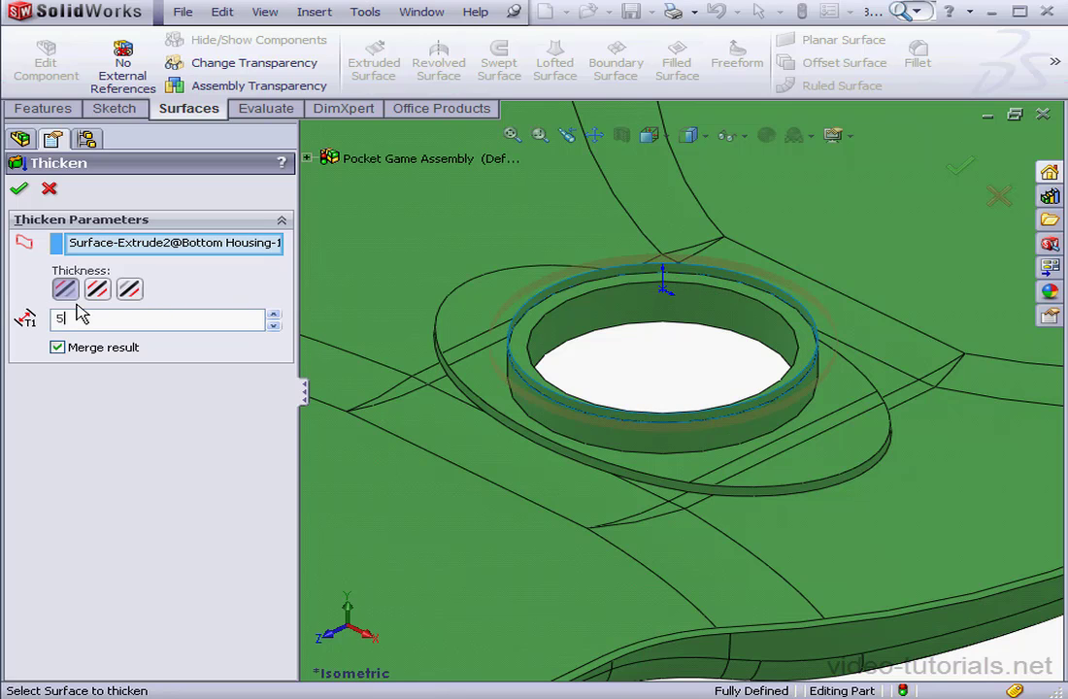
click(131, 289)
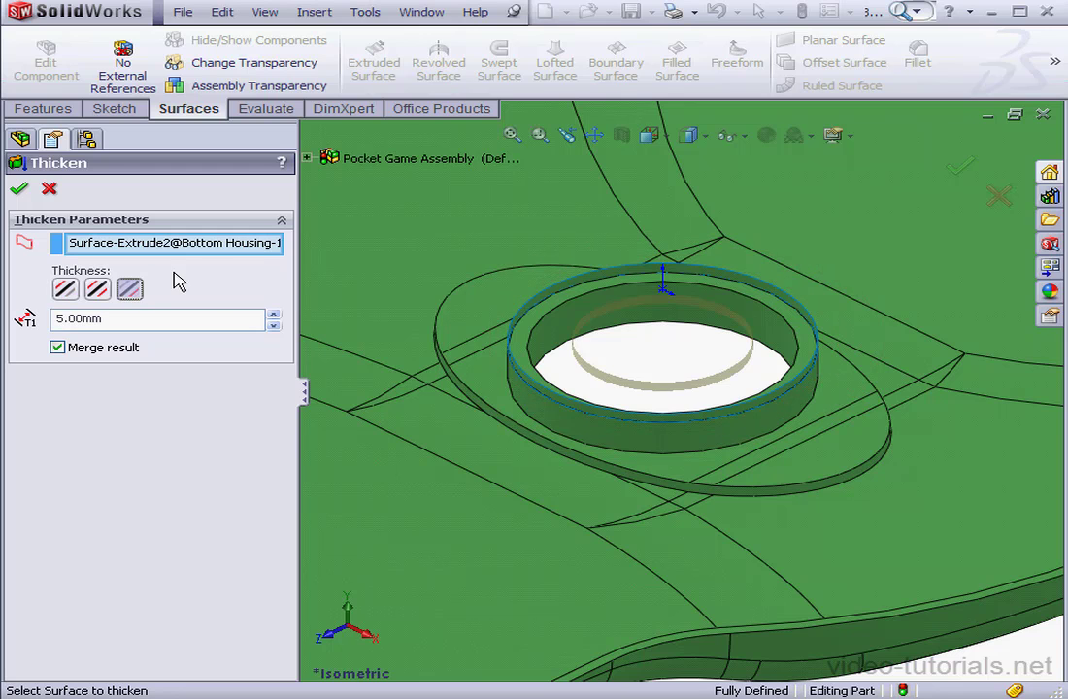
click(19, 191)
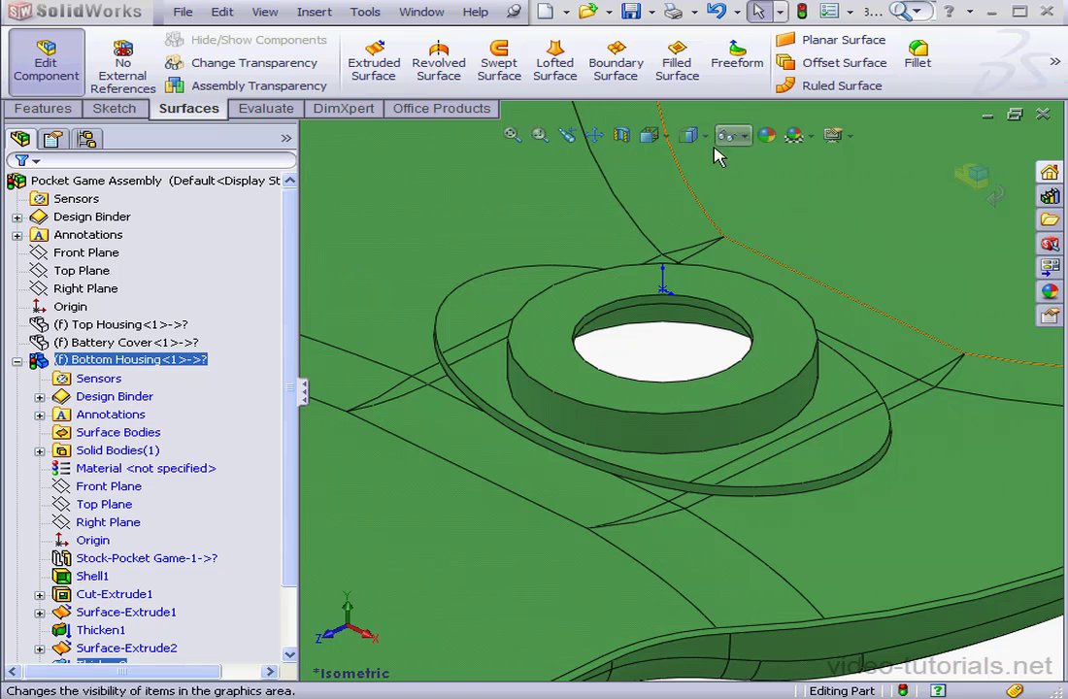
Step: Fillet the outer edge where the raised ring meets the housing floor with a constant 1 mm radius
click(43, 108)
click(966, 44)
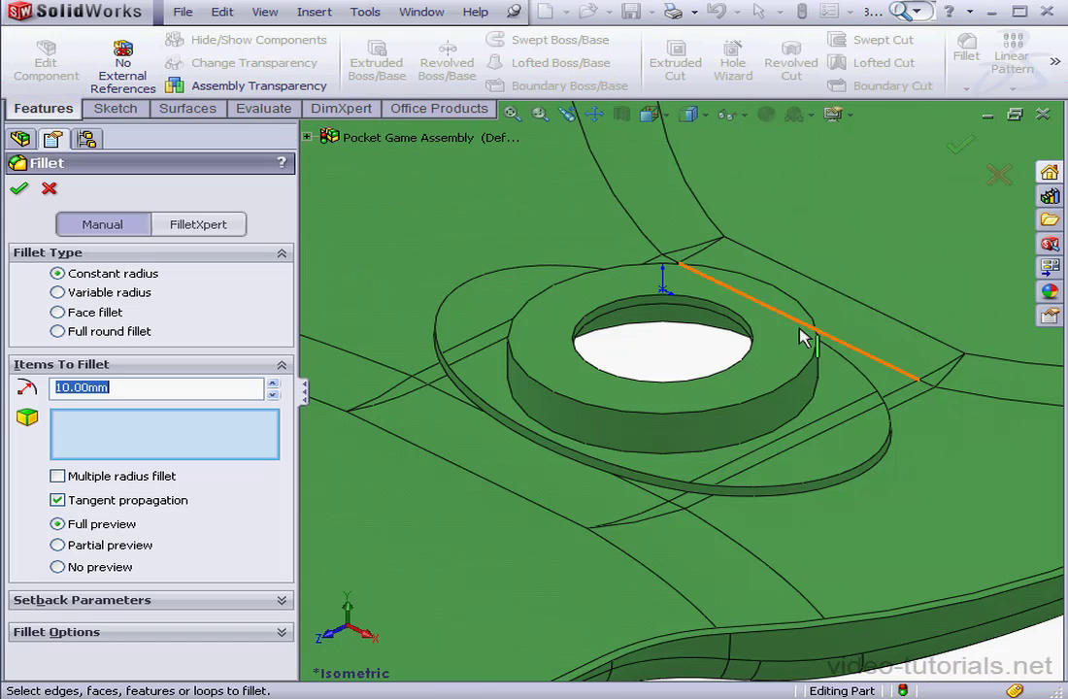
click(781, 424)
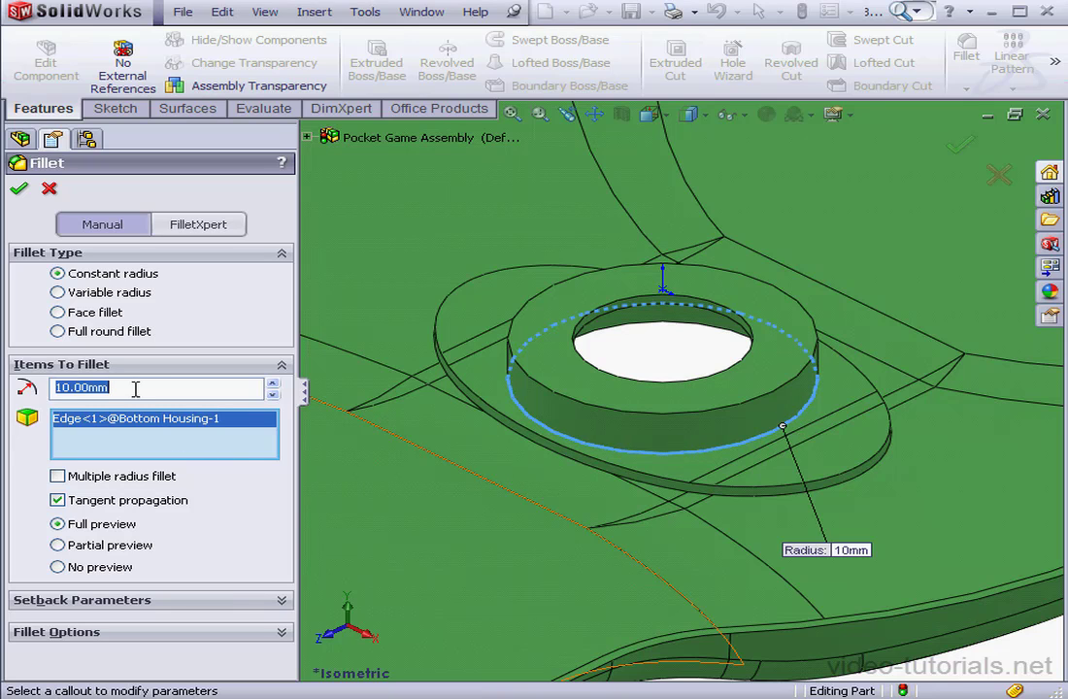
text(1)
click(262, 499)
click(19, 195)
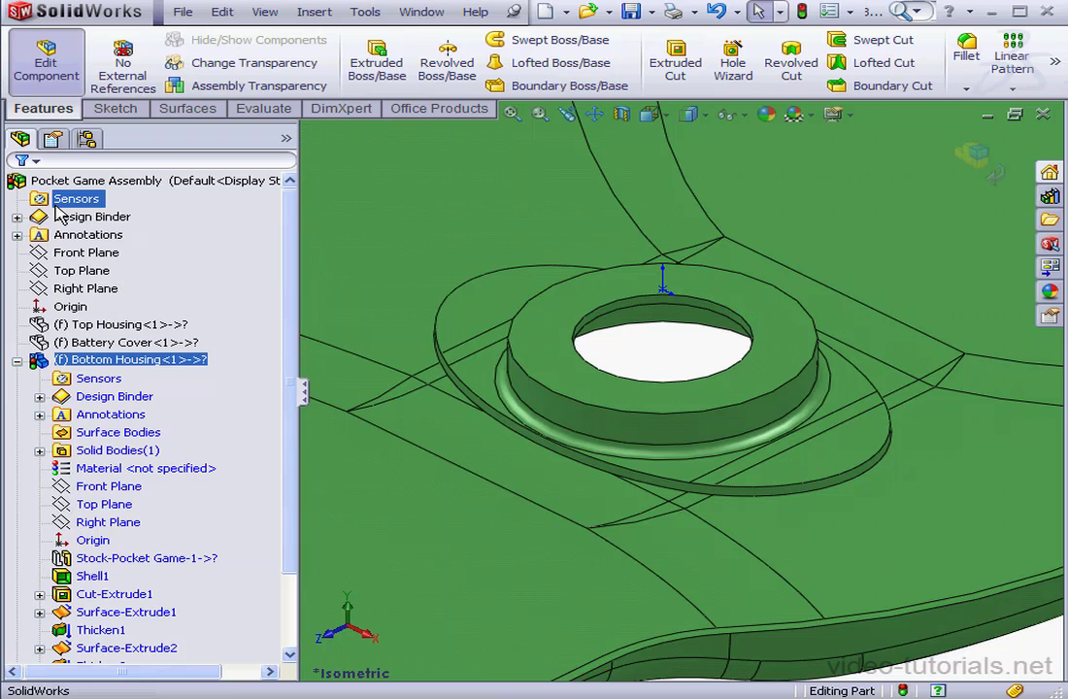
Step: Fillet the recess's rim edge on the housing's underside with a 1 mm radius and return to editing the assembly
scroll(762, 385, up, 3)
scroll(763, 386, up, 3)
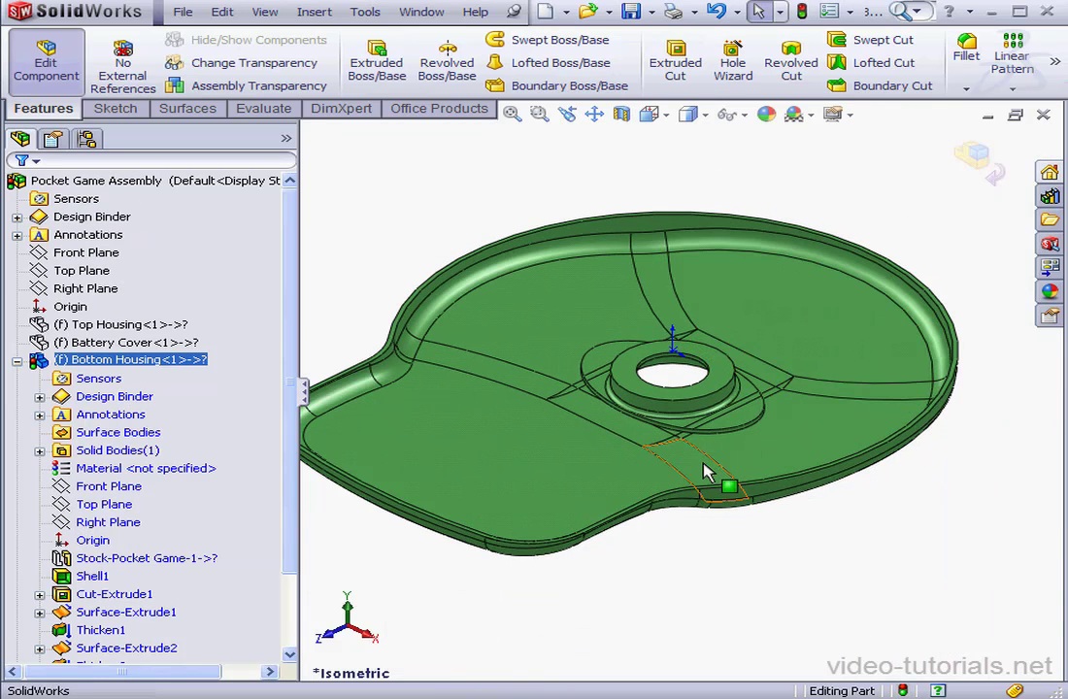
middle_drag(706, 472, 632, 184)
middle_drag(698, 446, 694, 359)
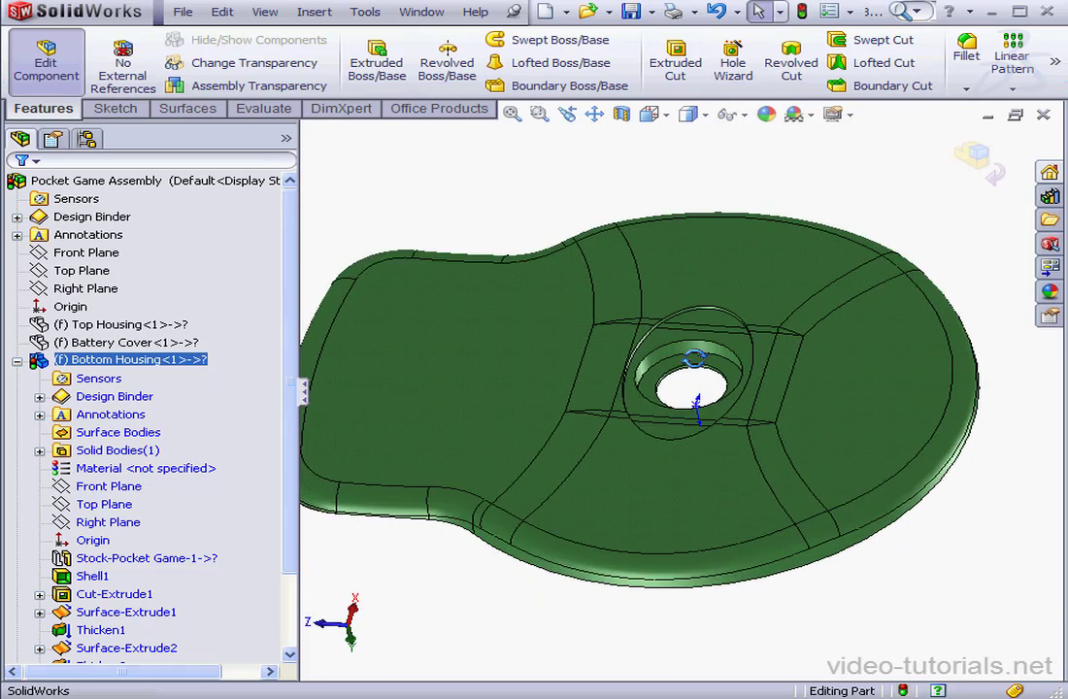
scroll(719, 384, down, 5)
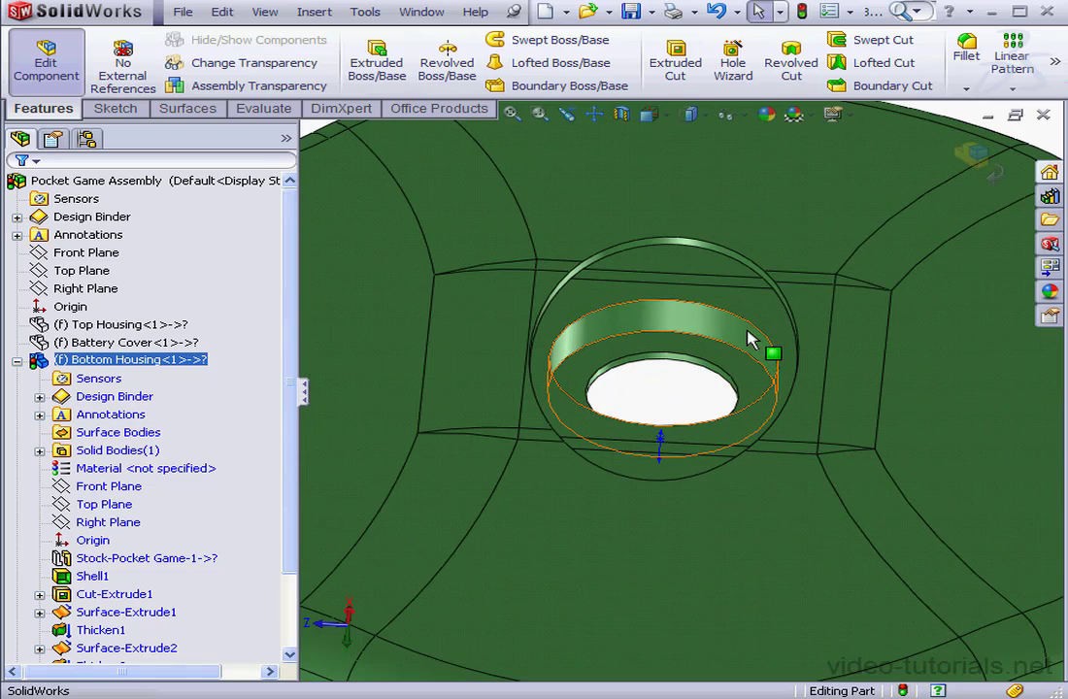
click(750, 330)
click(966, 47)
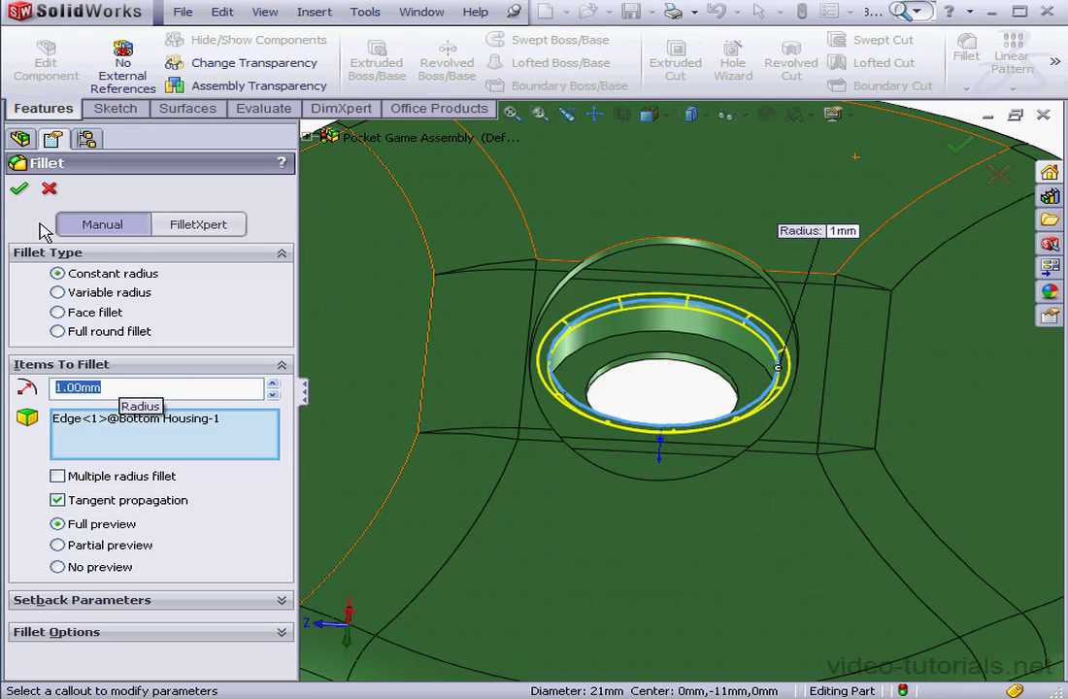
click(20, 191)
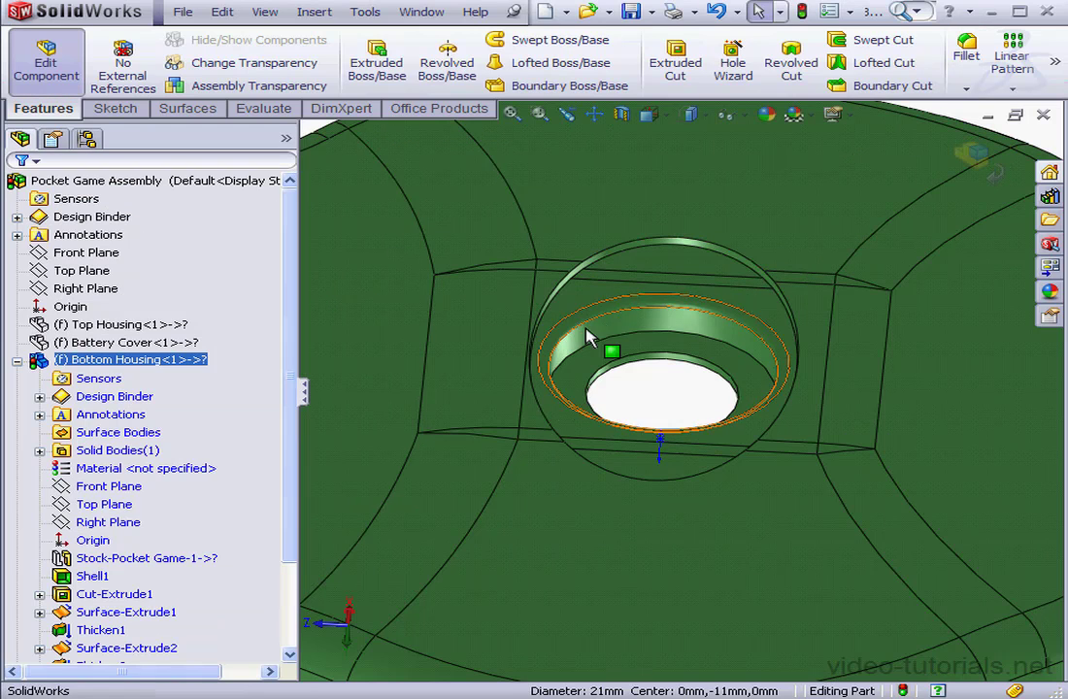
click(985, 163)
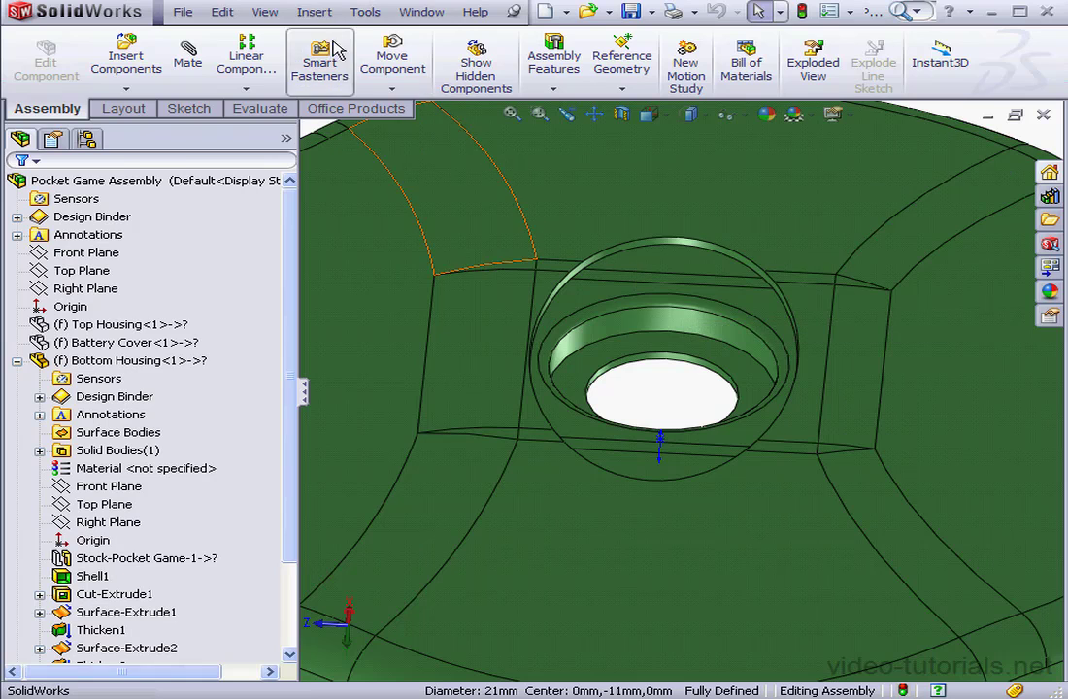
Step: Insert the existing part Barrery.SLDPRT into the assembly and place it beside the round recess in the housing
click(312, 12)
mouse_move(335, 47)
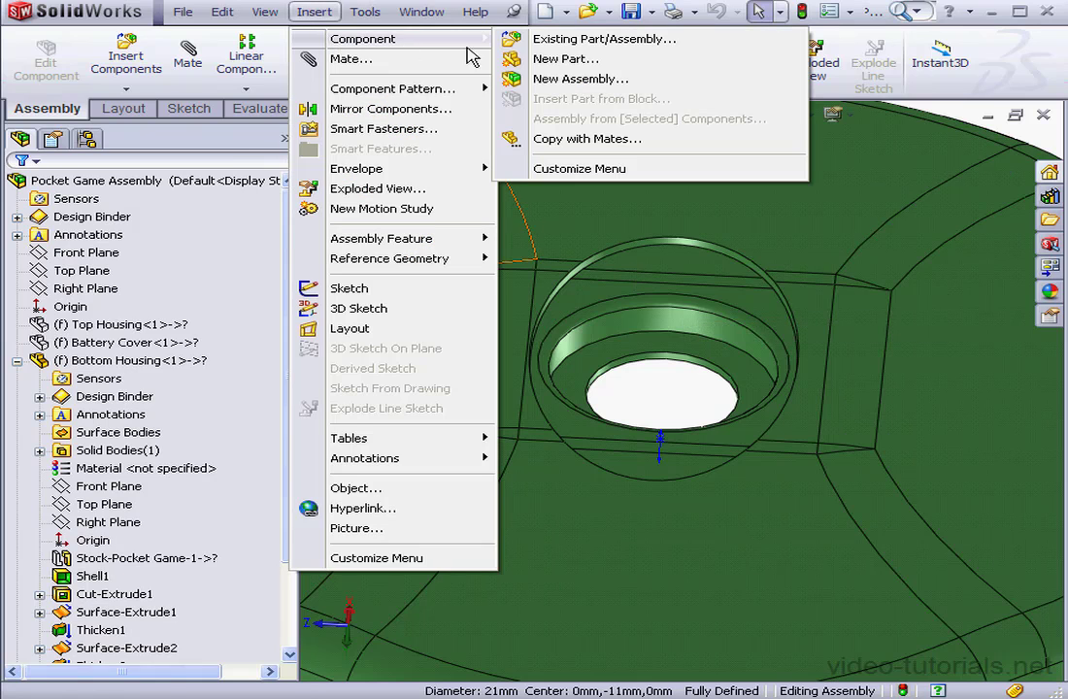
click(571, 41)
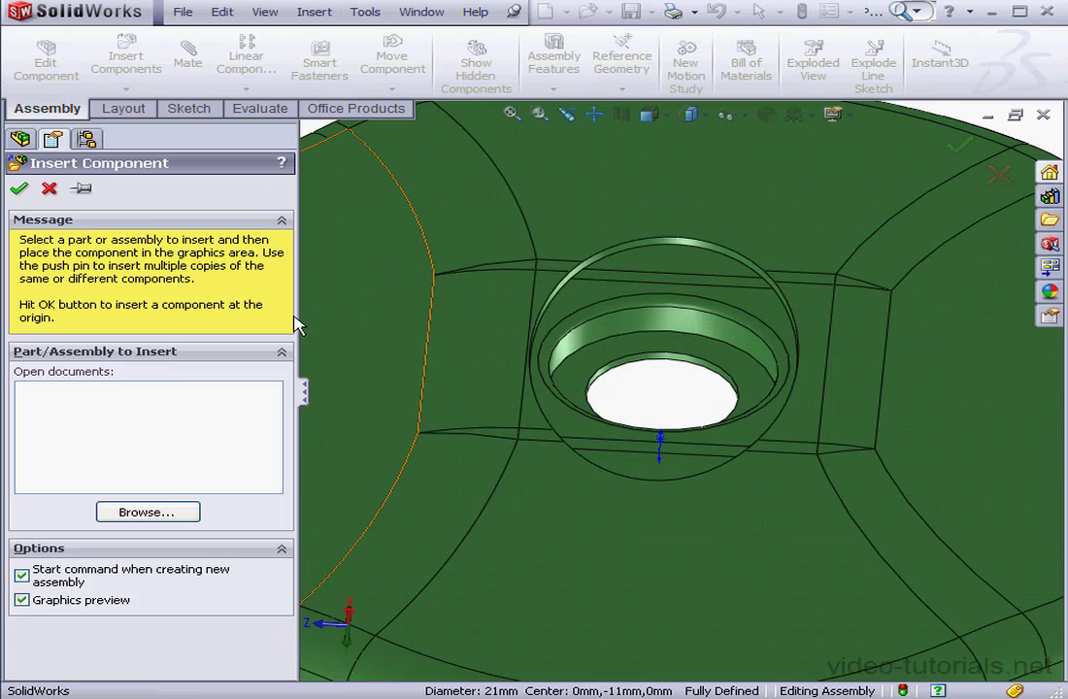
click(145, 512)
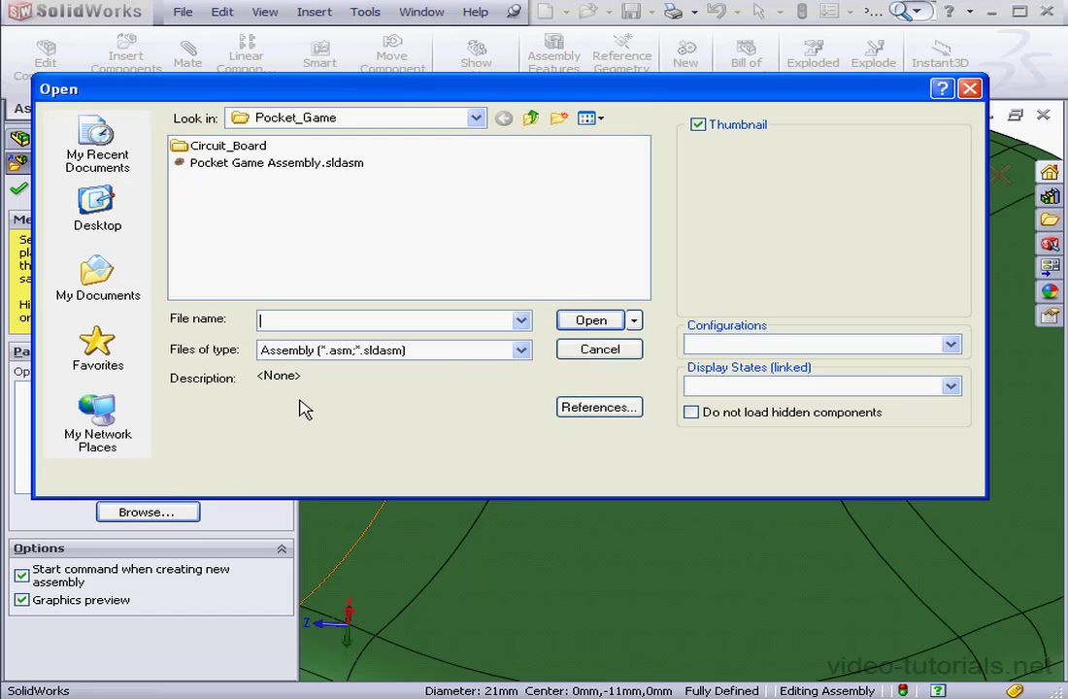
click(494, 351)
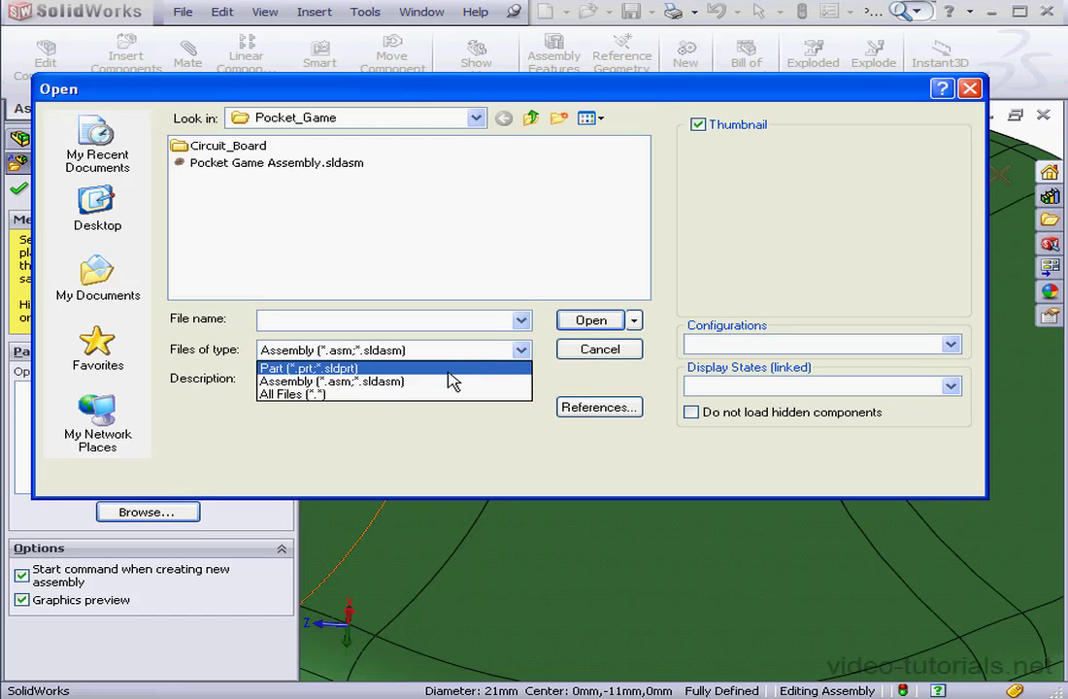
click(445, 368)
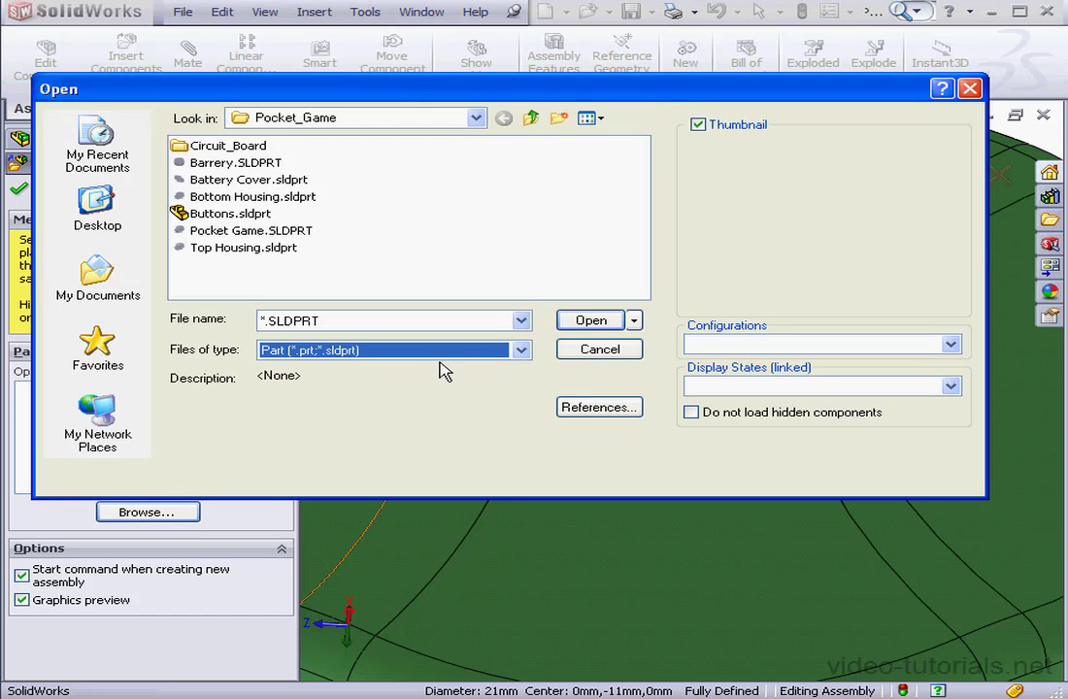
click(236, 163)
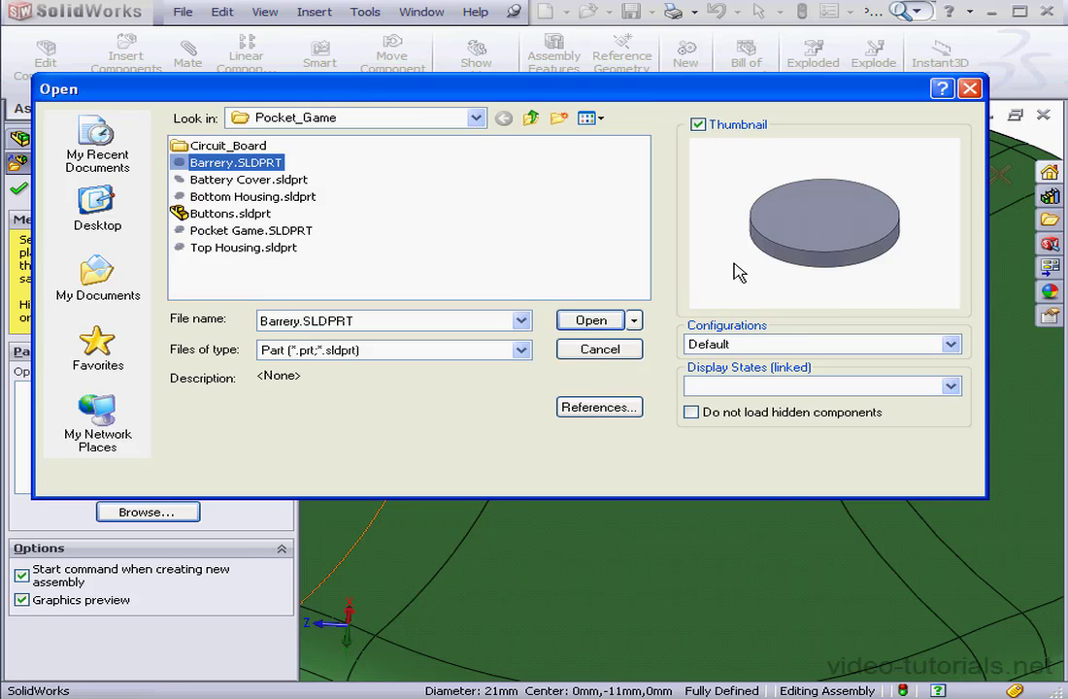
click(611, 321)
click(843, 221)
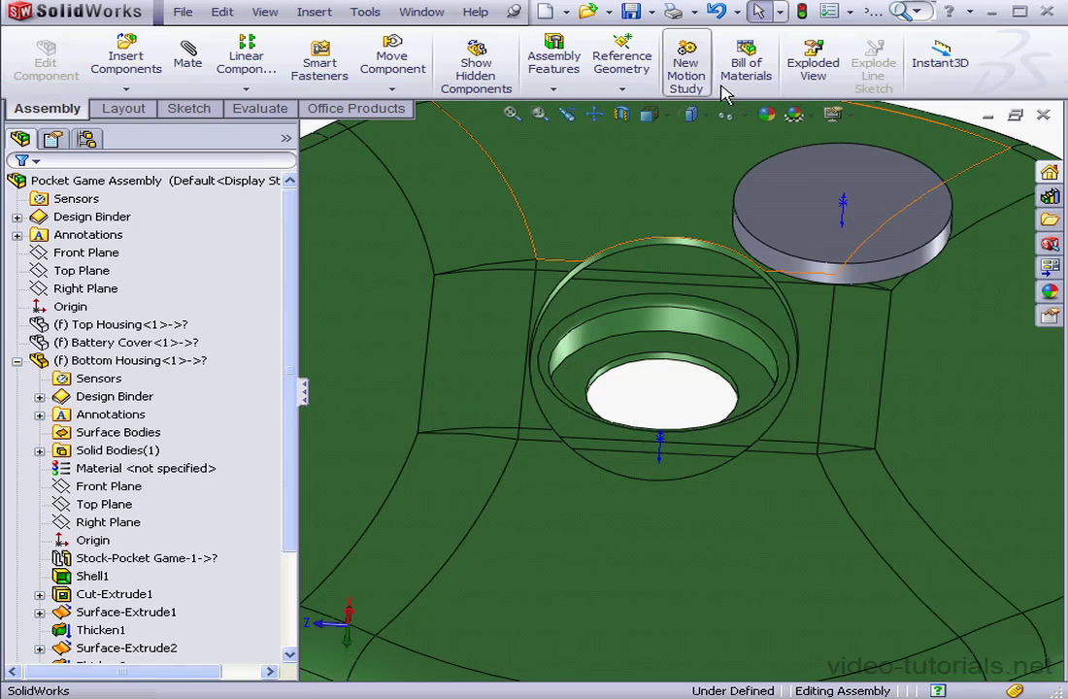
Step: Add a concentric mate between the battery's cylindrical side face and the recess's cylindrical wall
click(188, 55)
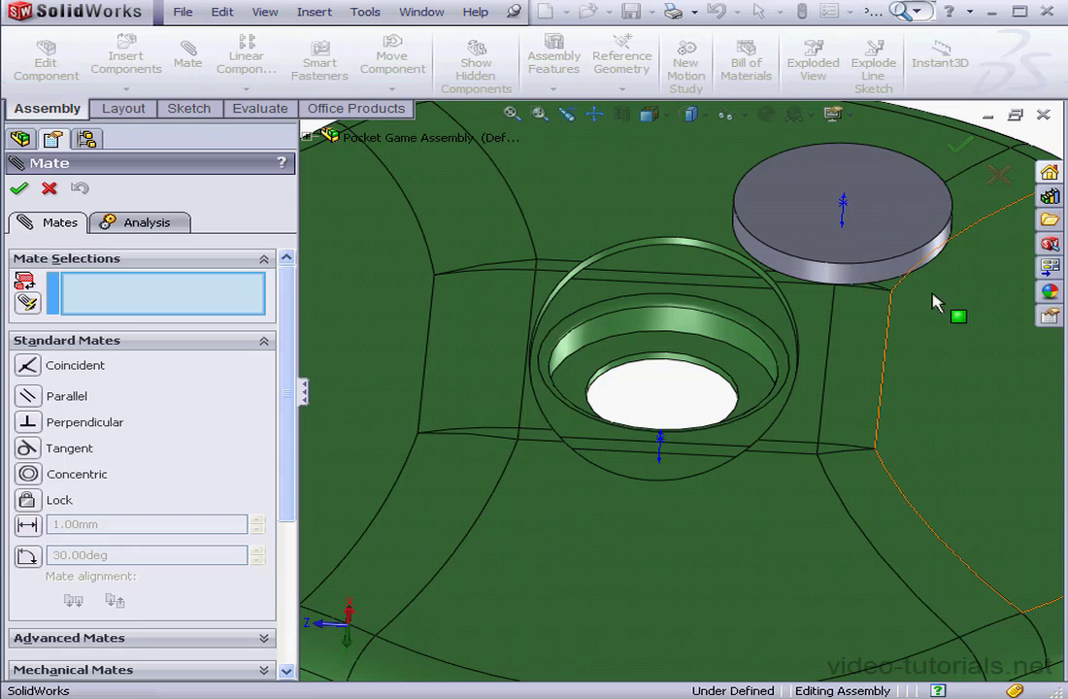
click(889, 277)
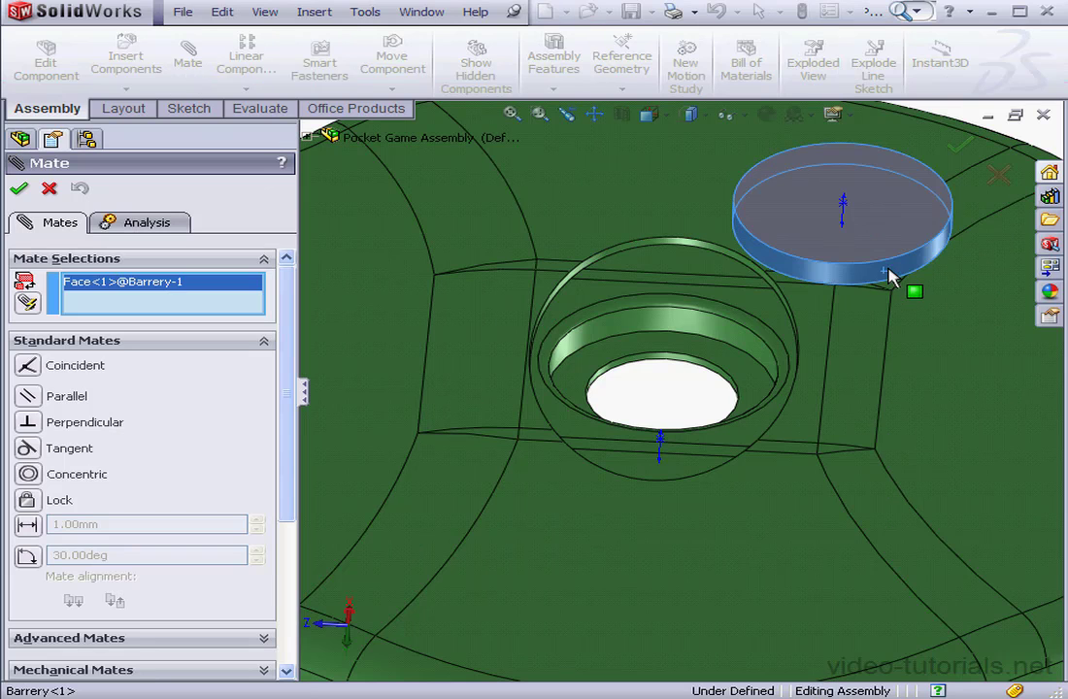
click(688, 326)
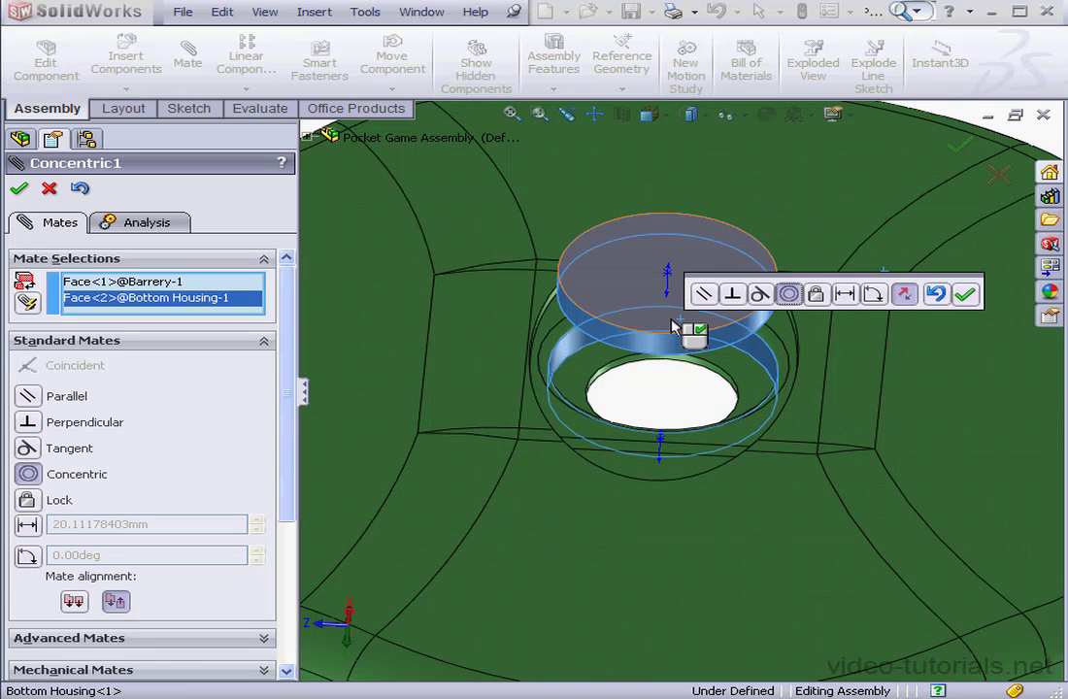
click(966, 295)
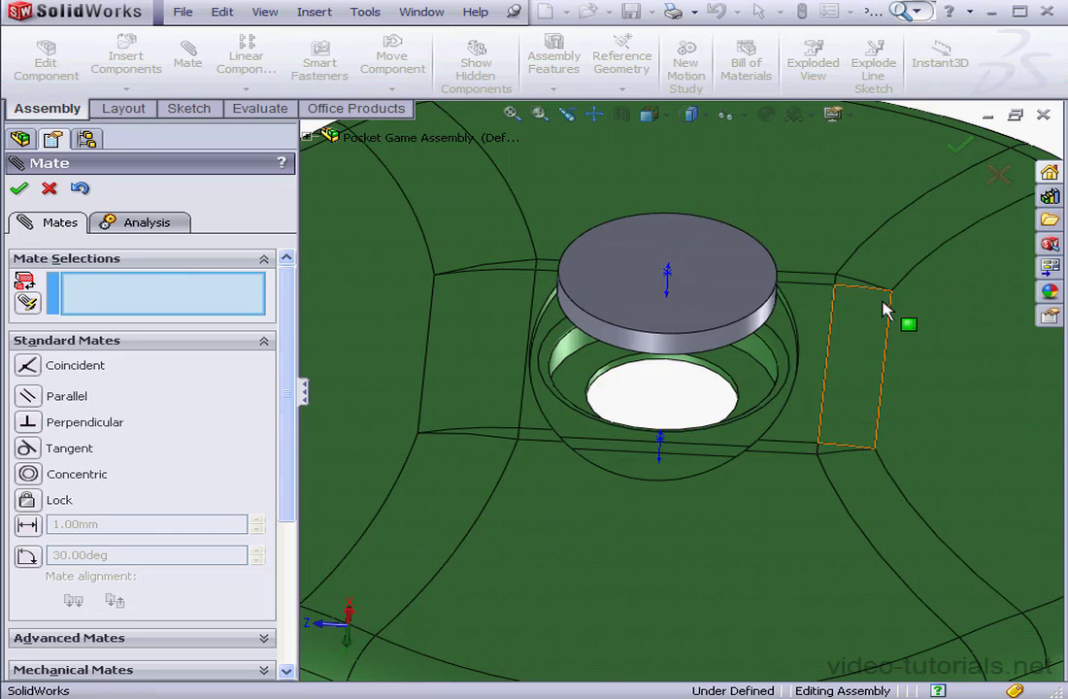
Step: Add a coincident mate between the recess's ring-shaped floor and the battery's facing flat side, and finish mating
click(754, 389)
middle_drag(722, 431, 646, 340)
click(724, 311)
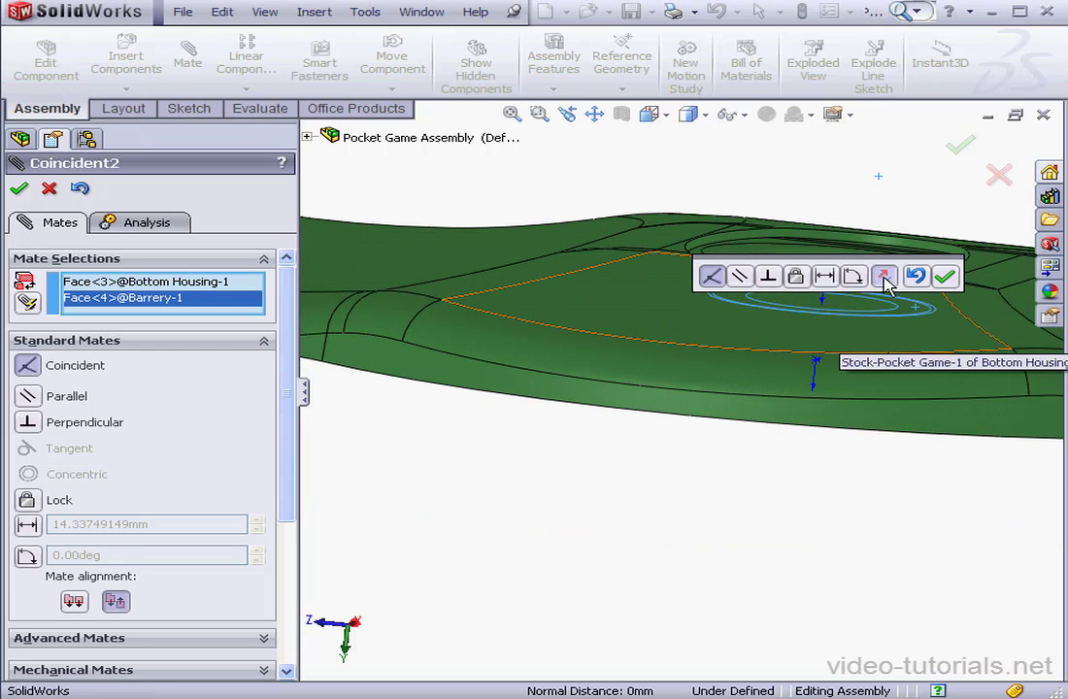
click(943, 276)
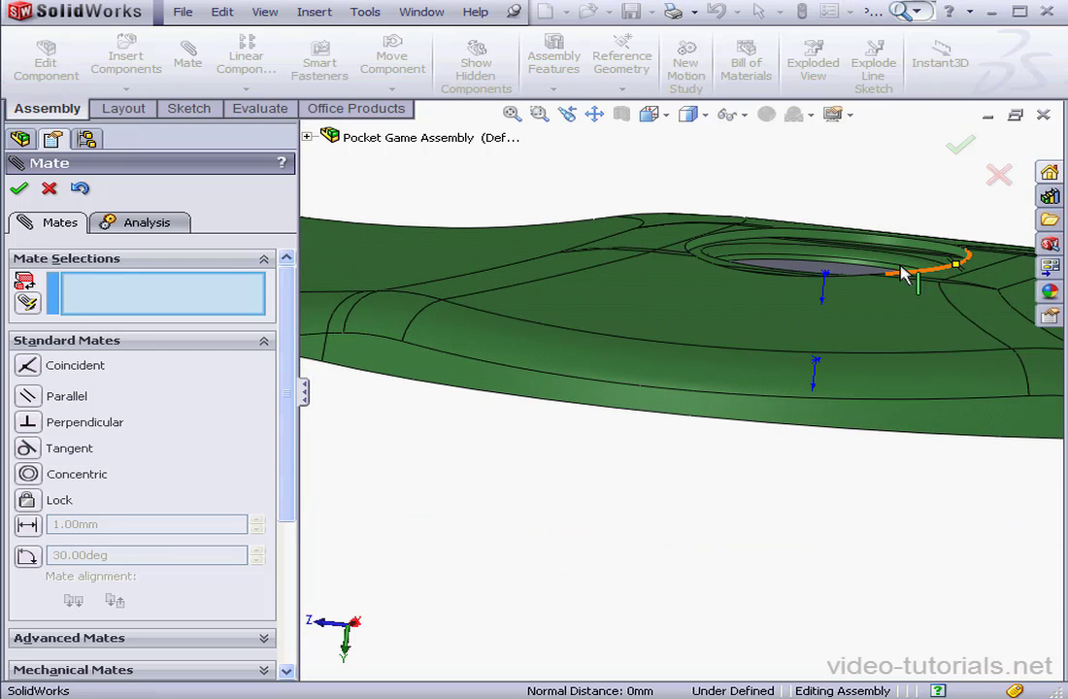
click(50, 189)
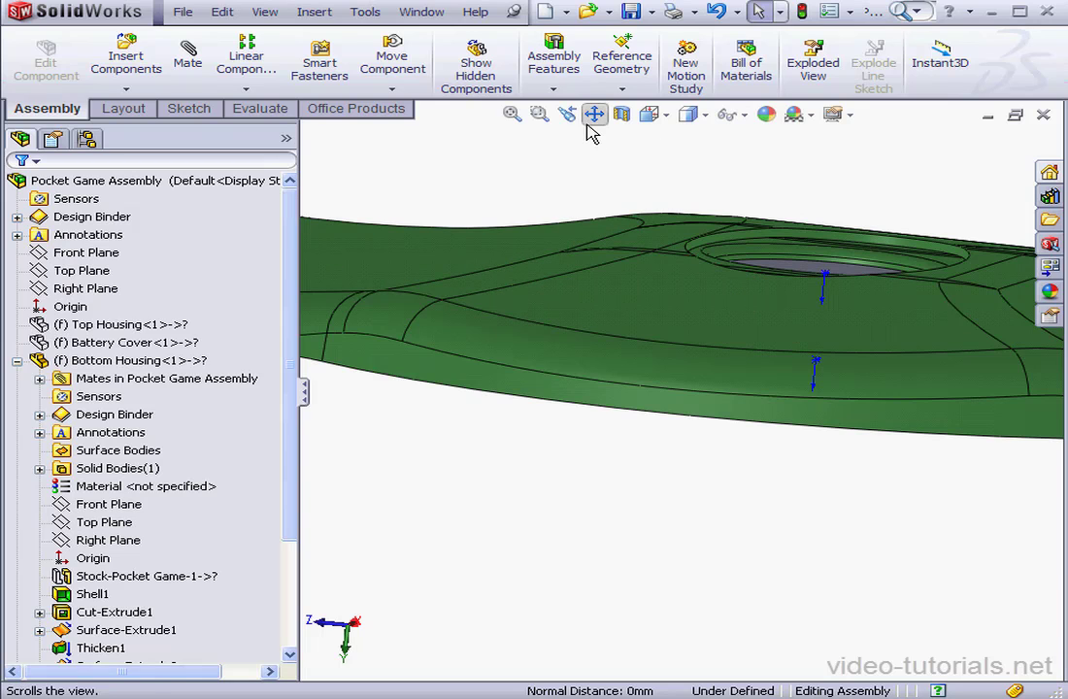
drag(676, 236, 674, 437)
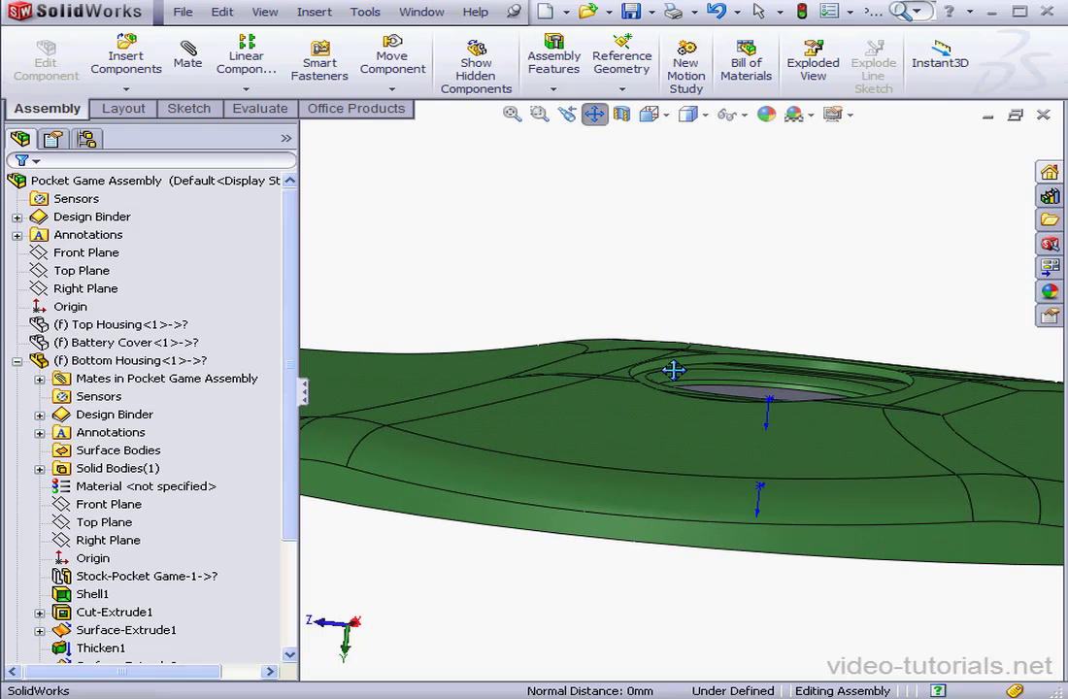
key(Escape)
middle_drag(774, 429, 742, 434)
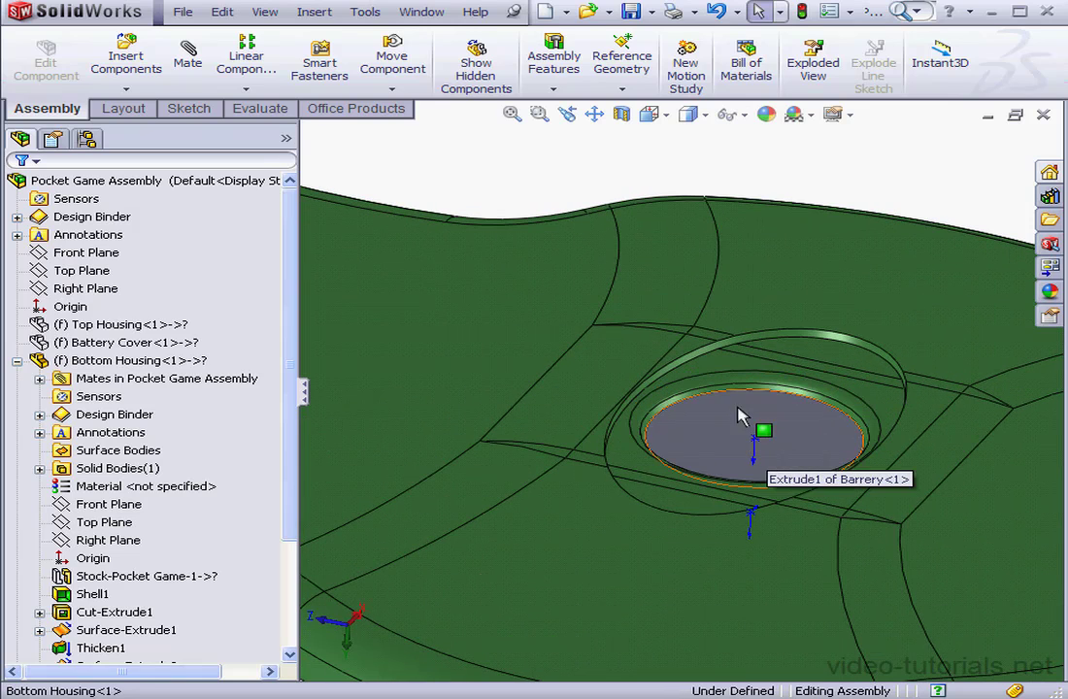
click(652, 114)
click(703, 143)
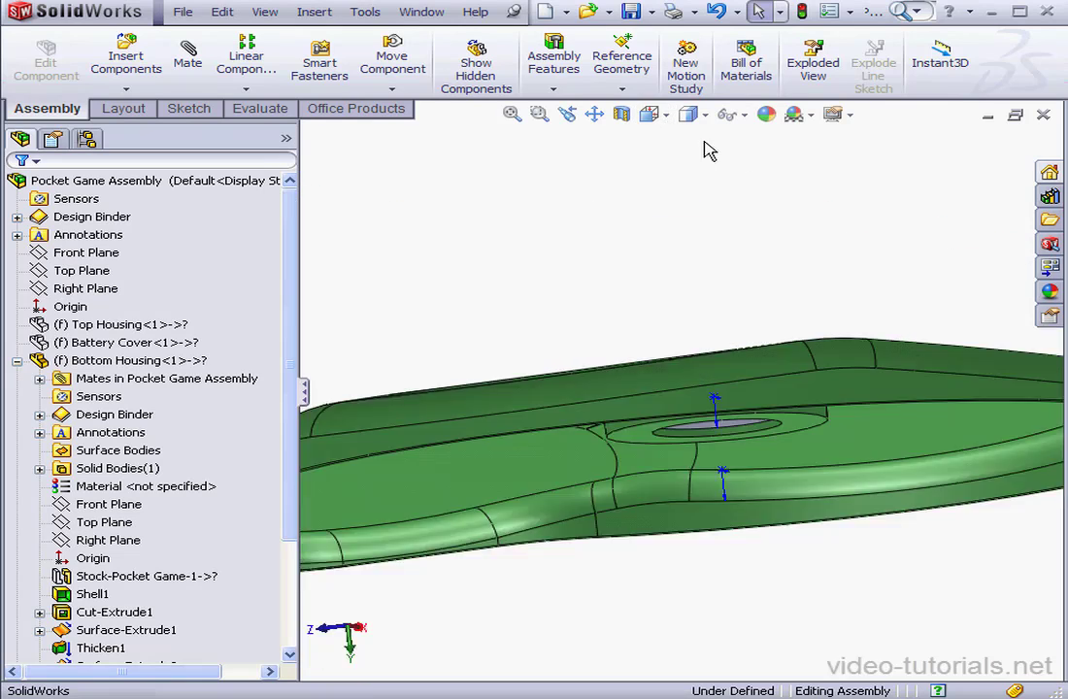